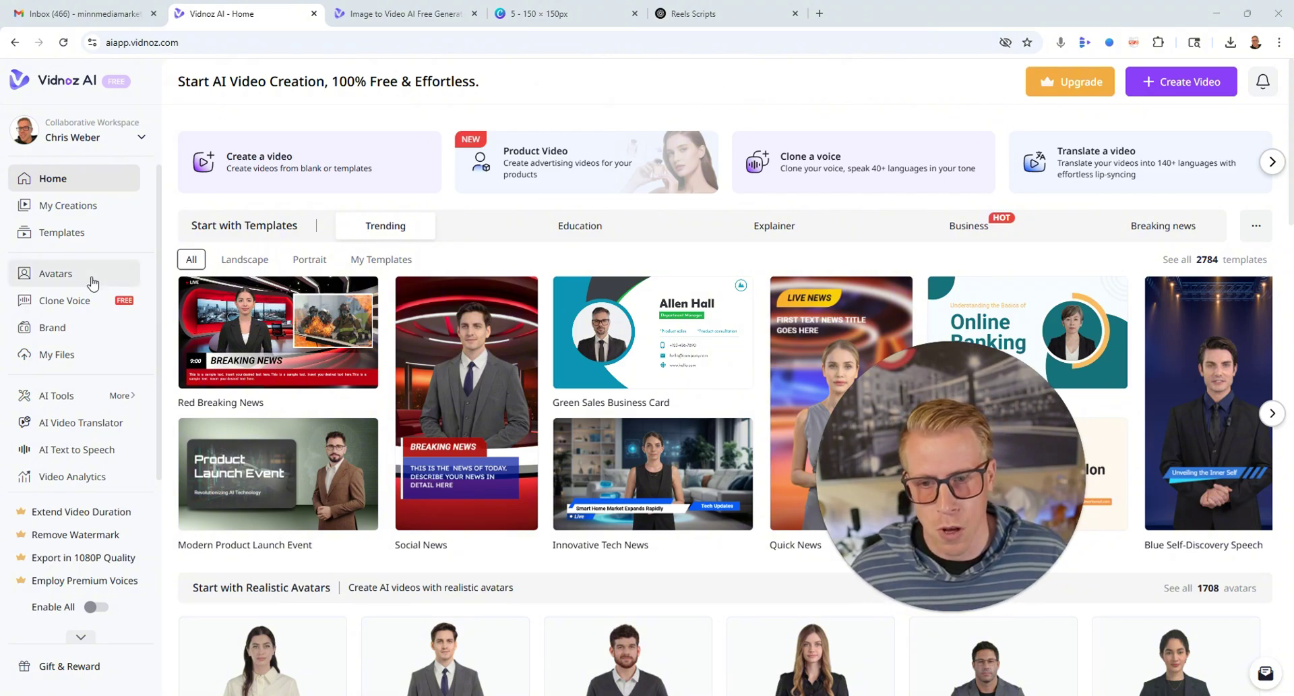
- Open the AI Tools page listing AI Photo Avatar, AI Image to Video and AI Dancing Photo
click(73, 397)
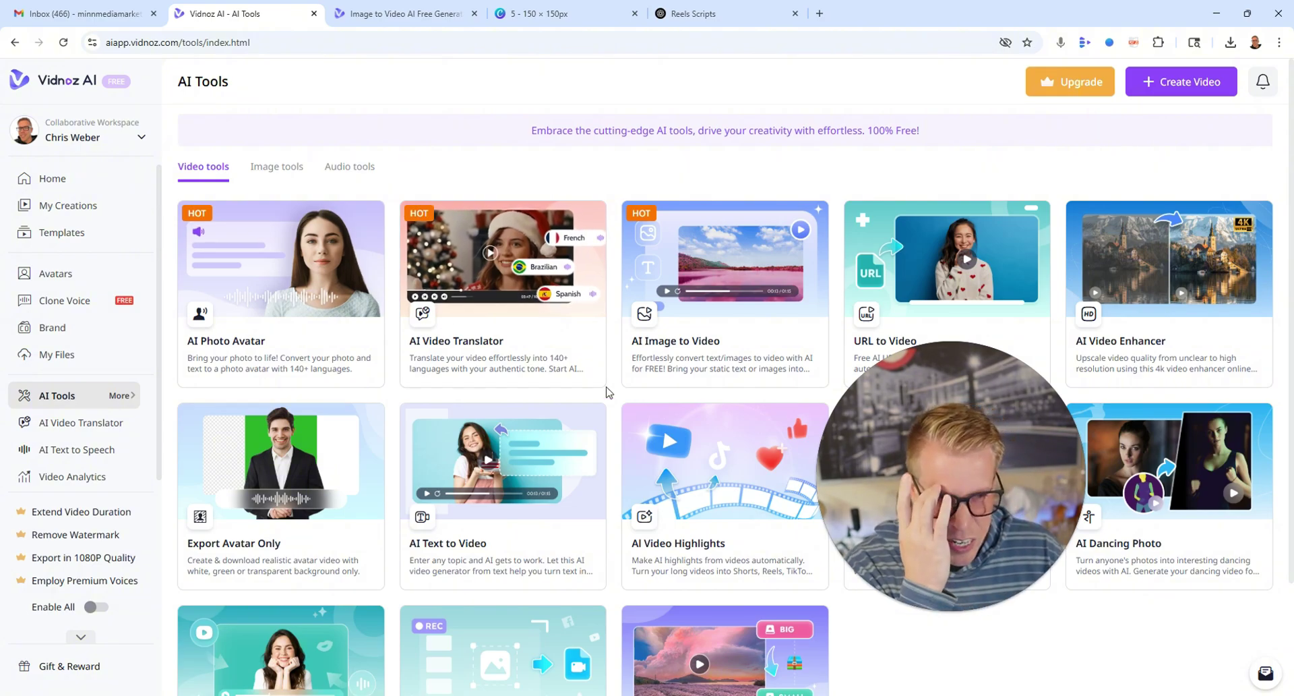
drag(972, 517, 1010, 581)
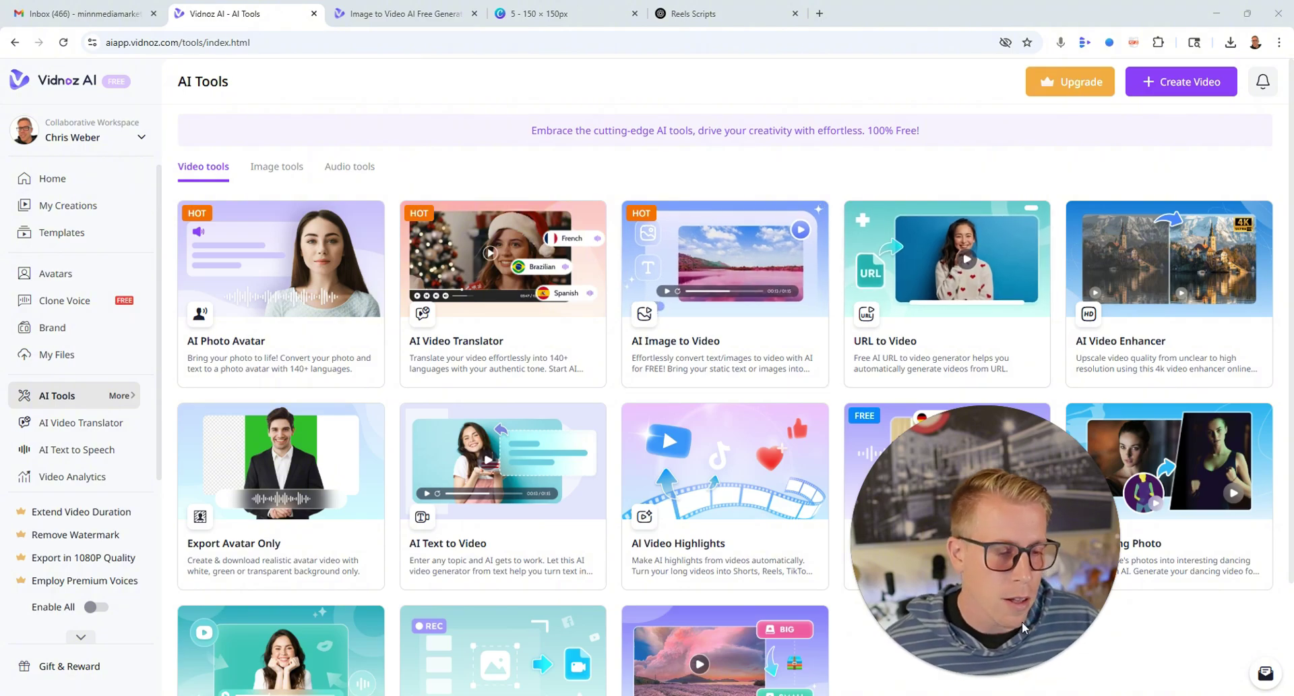
click(997, 675)
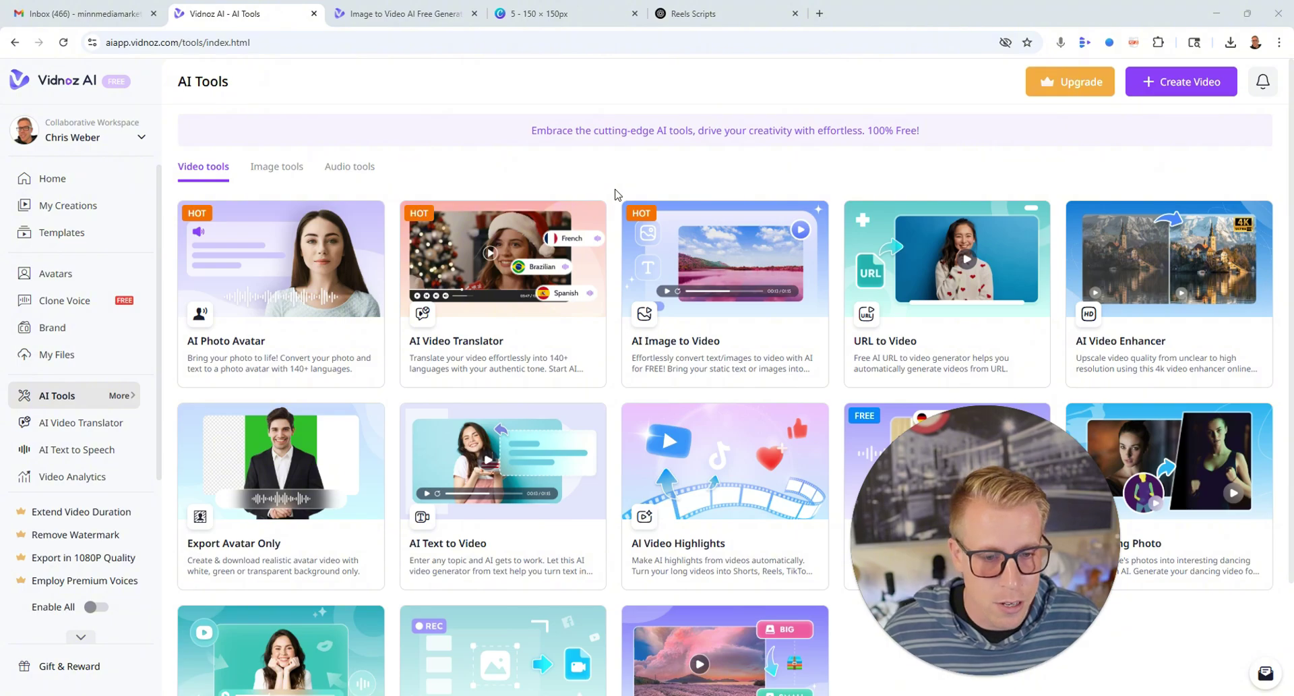
scroll(614, 194, down, 2)
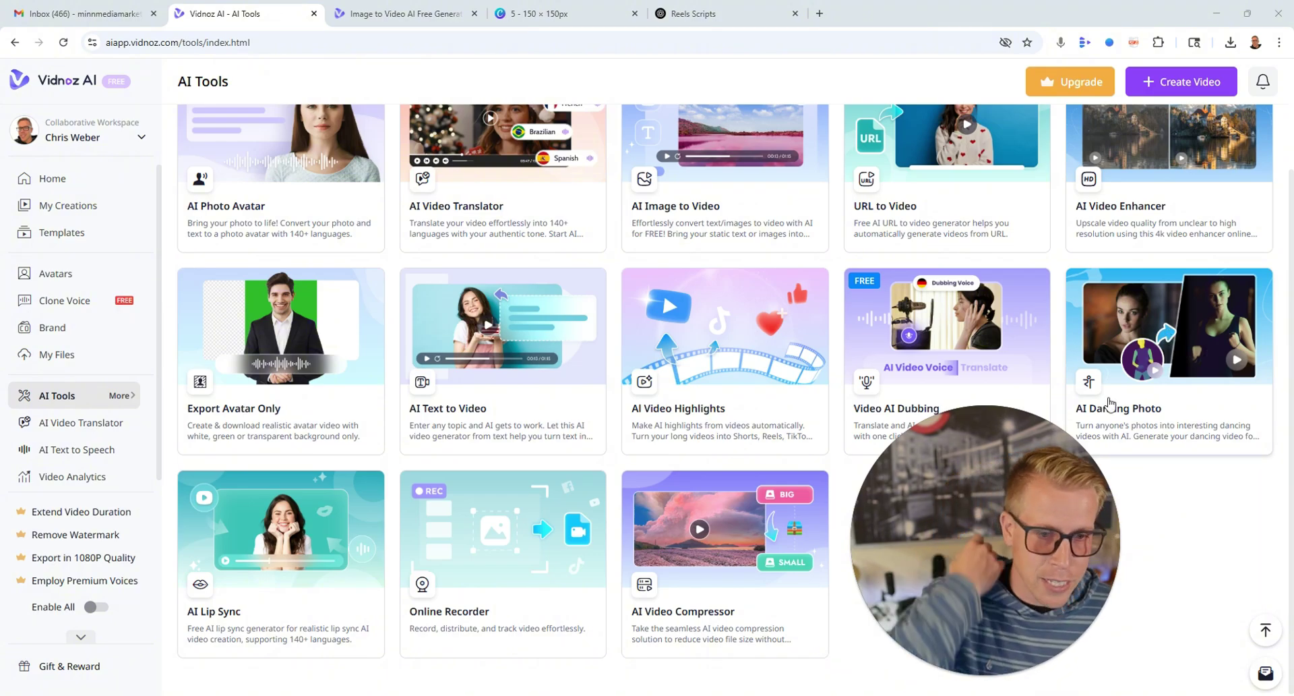
scroll(304, 376, up, 2)
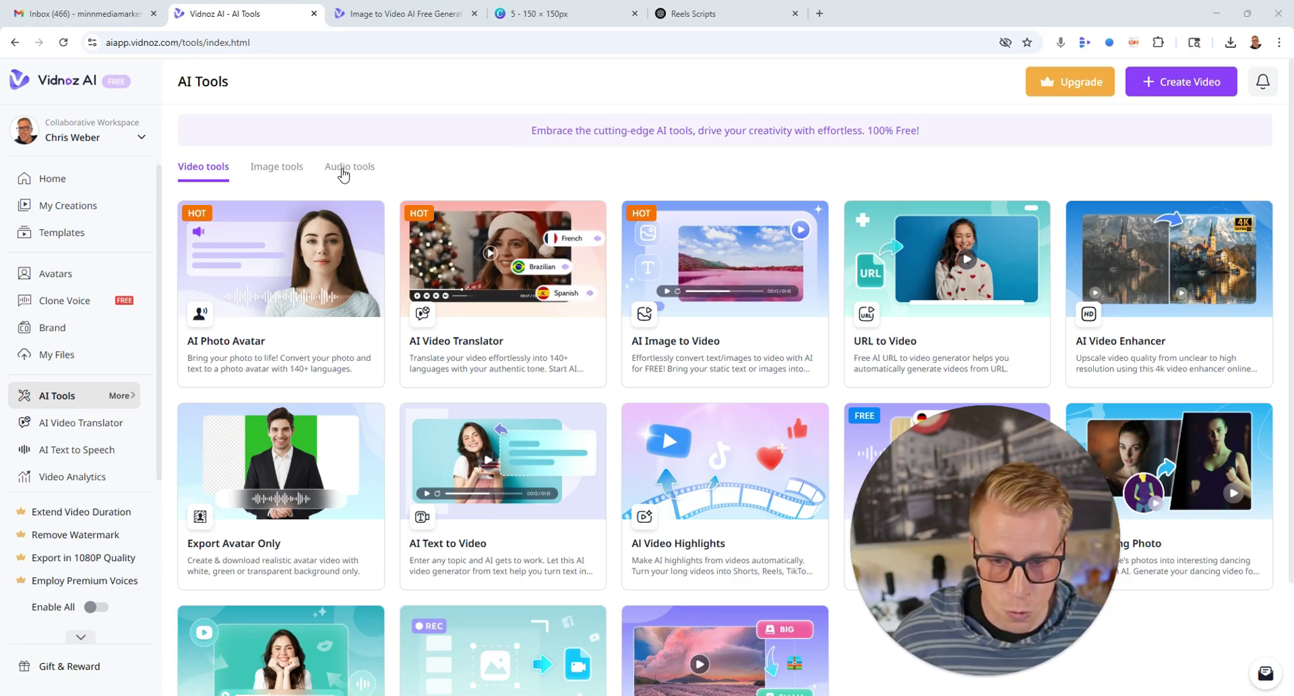
- Open the Avatars library and browse down through the Avatar Lite presenters
click(56, 273)
mouse_move(1004, 667)
scroll(686, 429, down, 5)
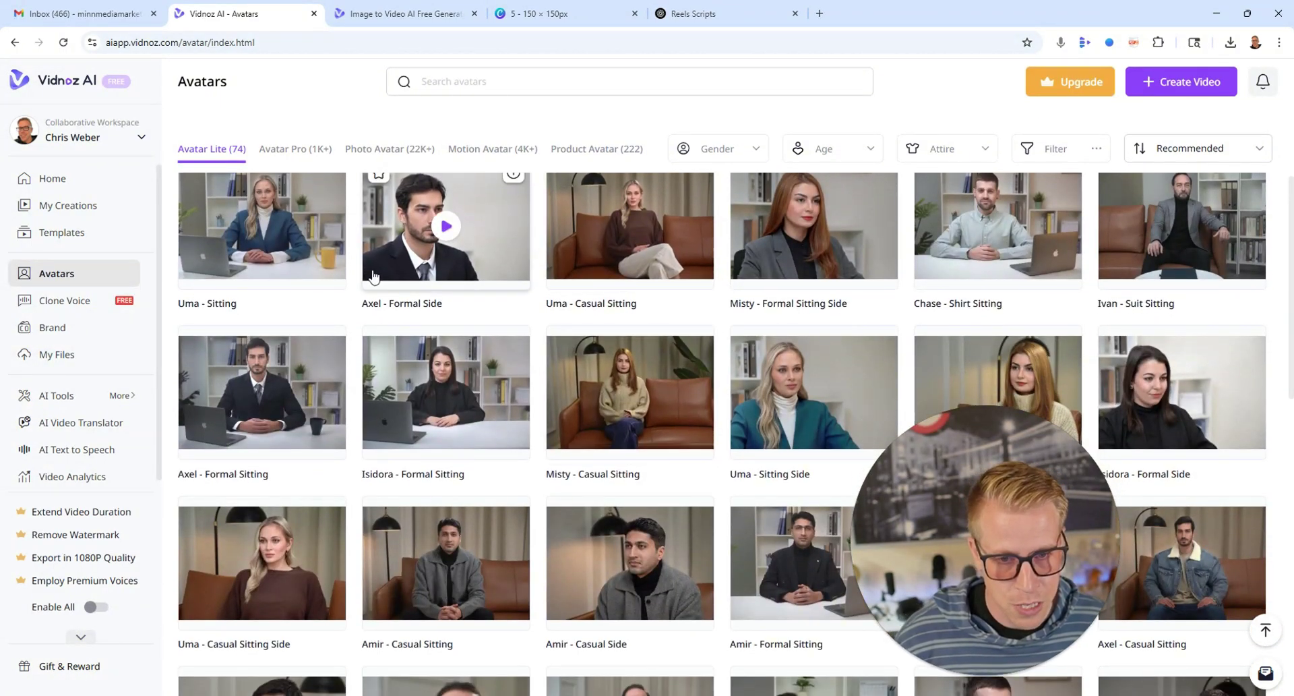
mouse_move(641, 346)
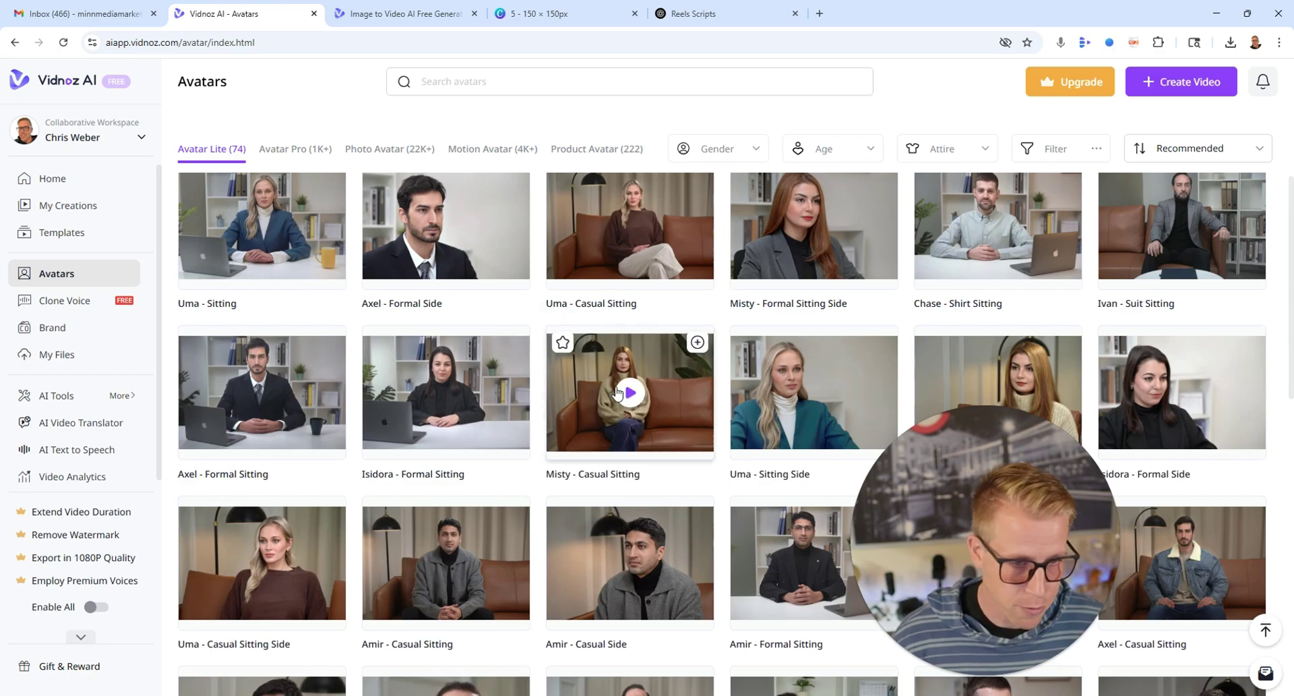
scroll(760, 484, down, 3)
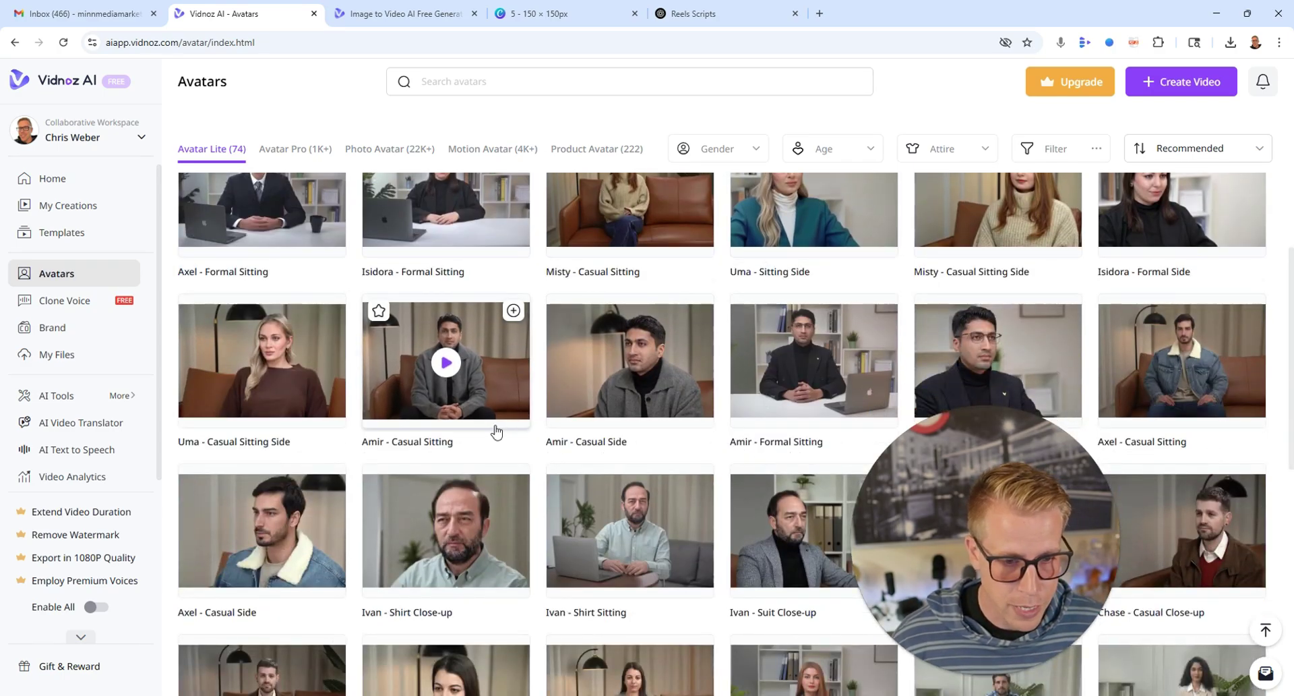
mouse_move(512, 514)
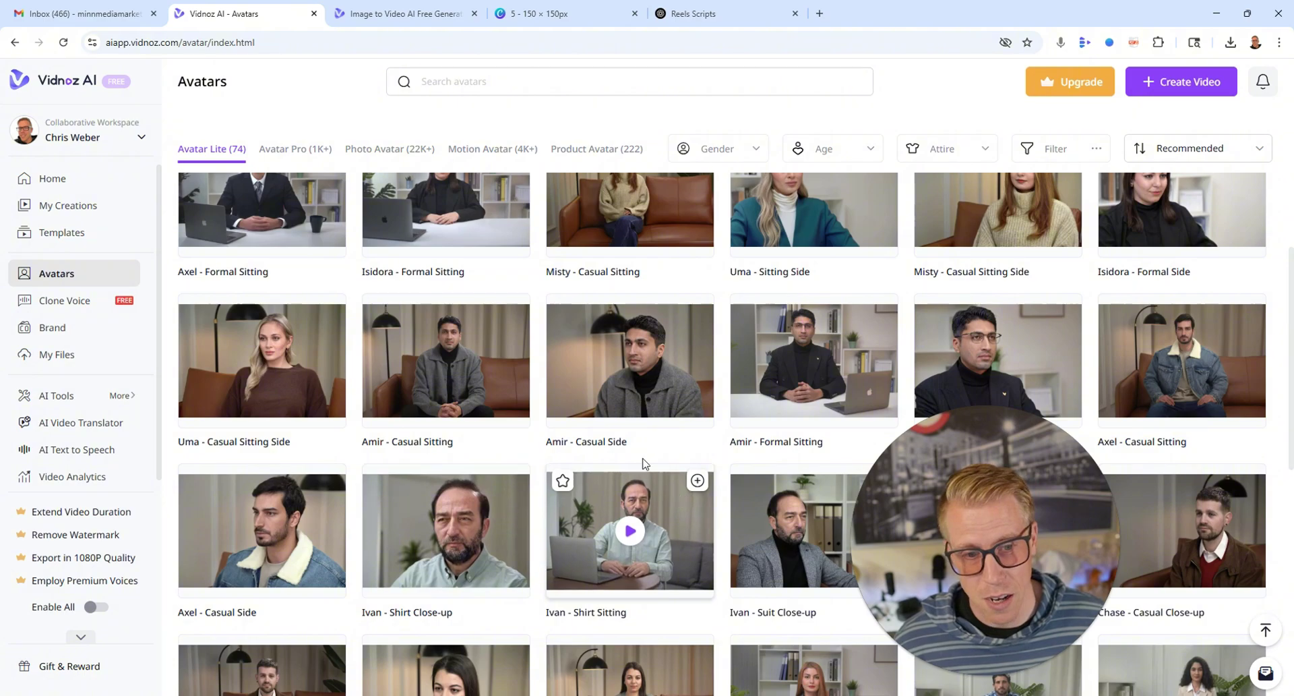
click(998, 675)
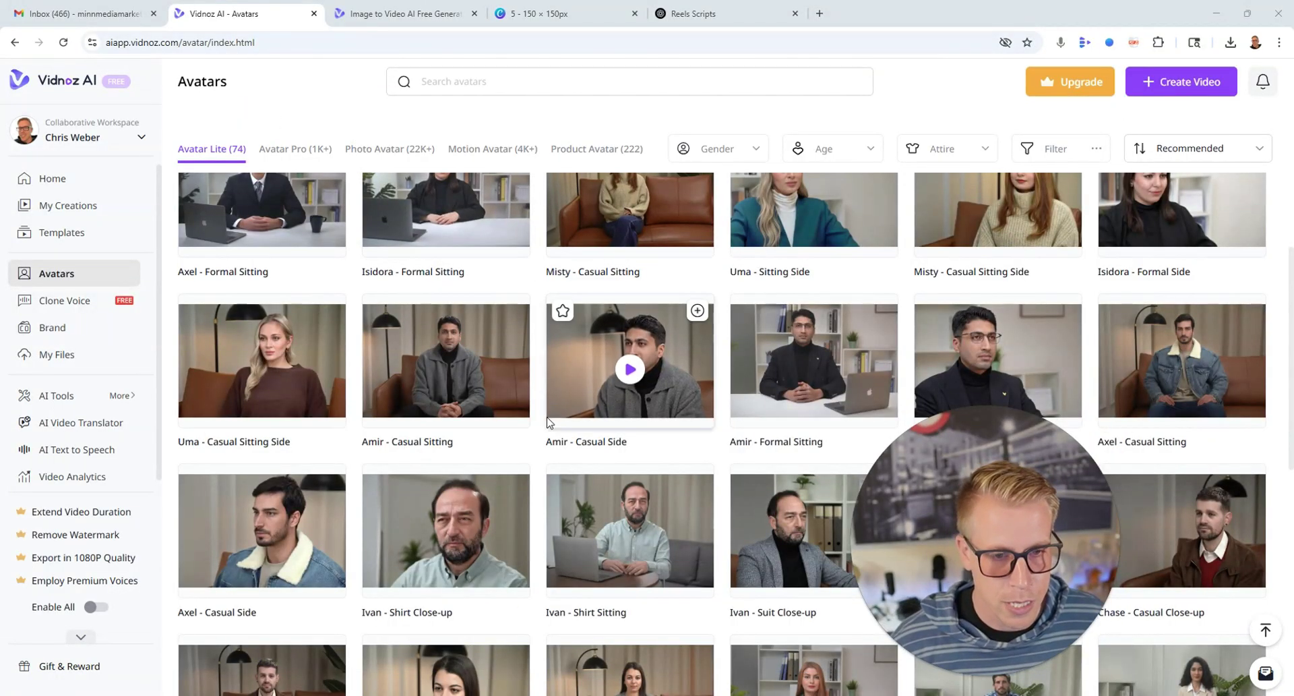
- Play the preview video of the Uma - Sitting Side avatar
scroll(556, 423, up, 7)
scroll(554, 425, down, 3)
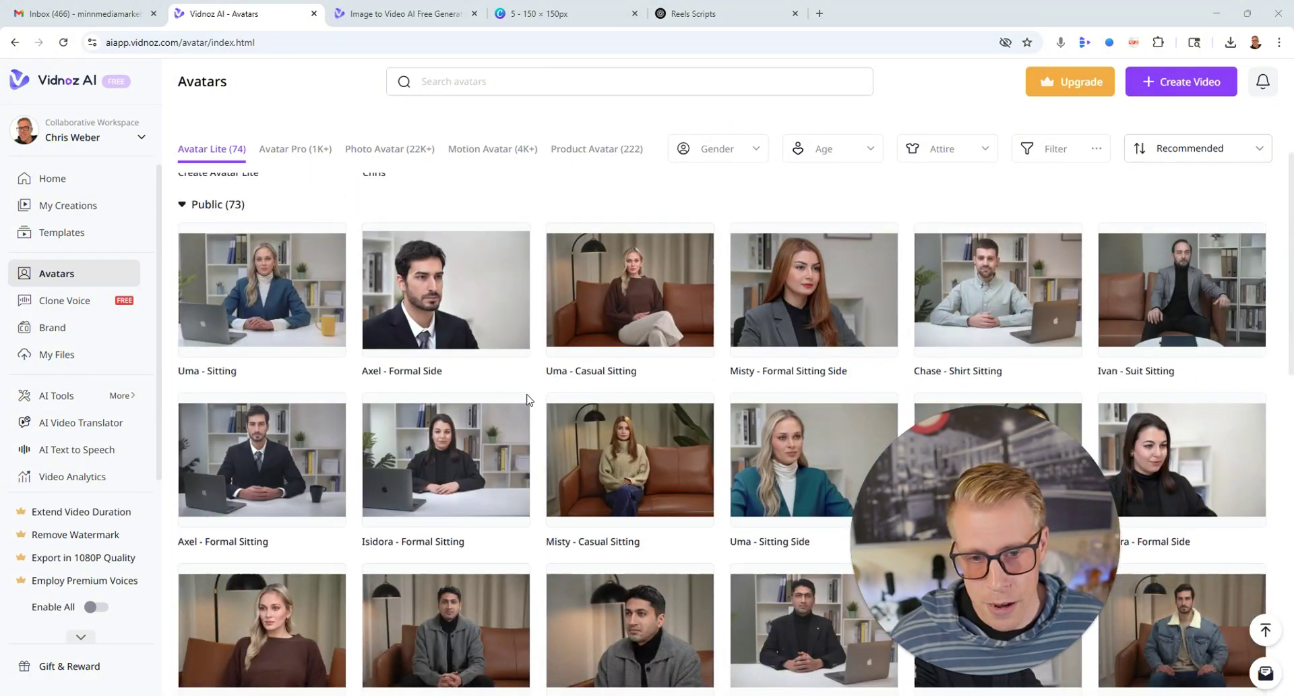
scroll(518, 374, down, 2)
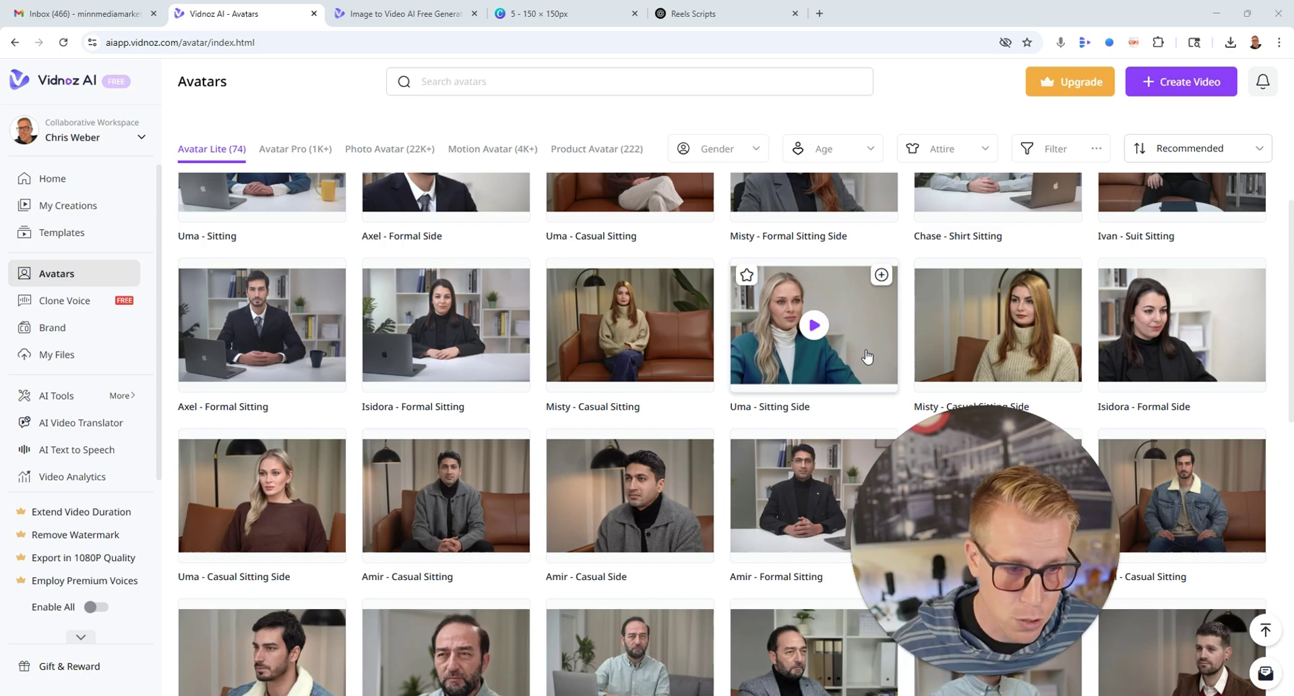
click(867, 357)
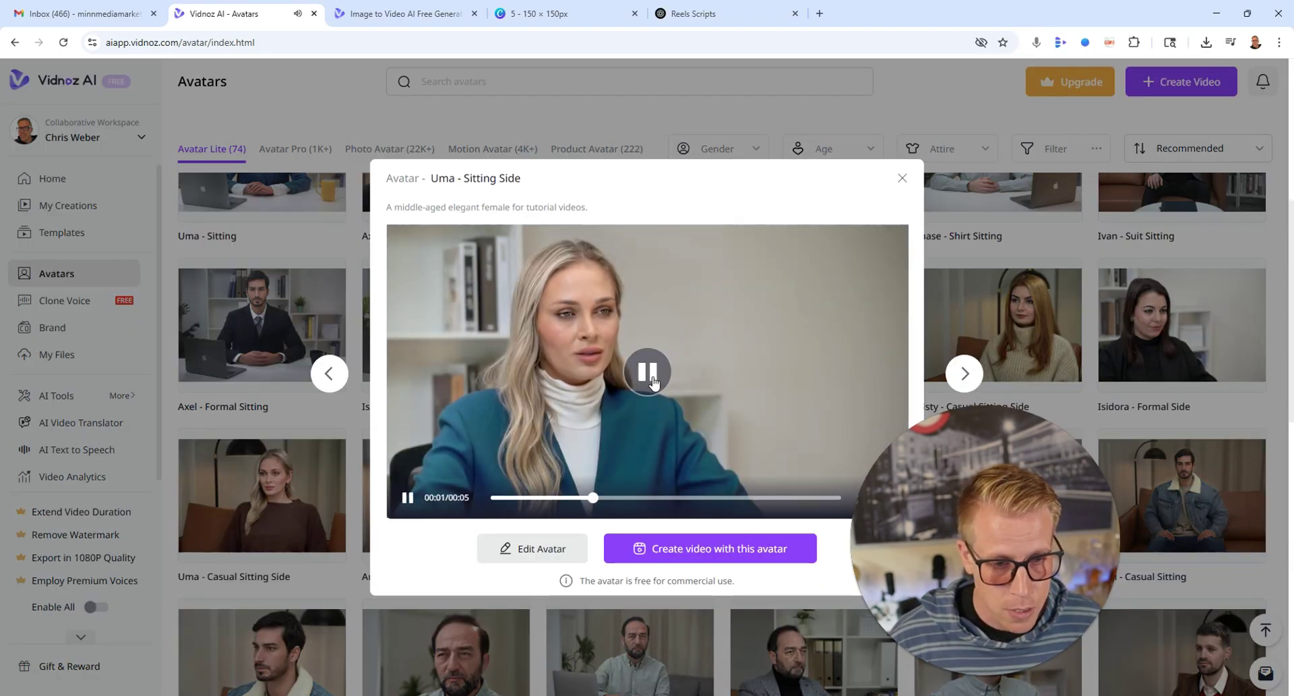
- Pause and close the Uma - Sitting Side preview
click(651, 379)
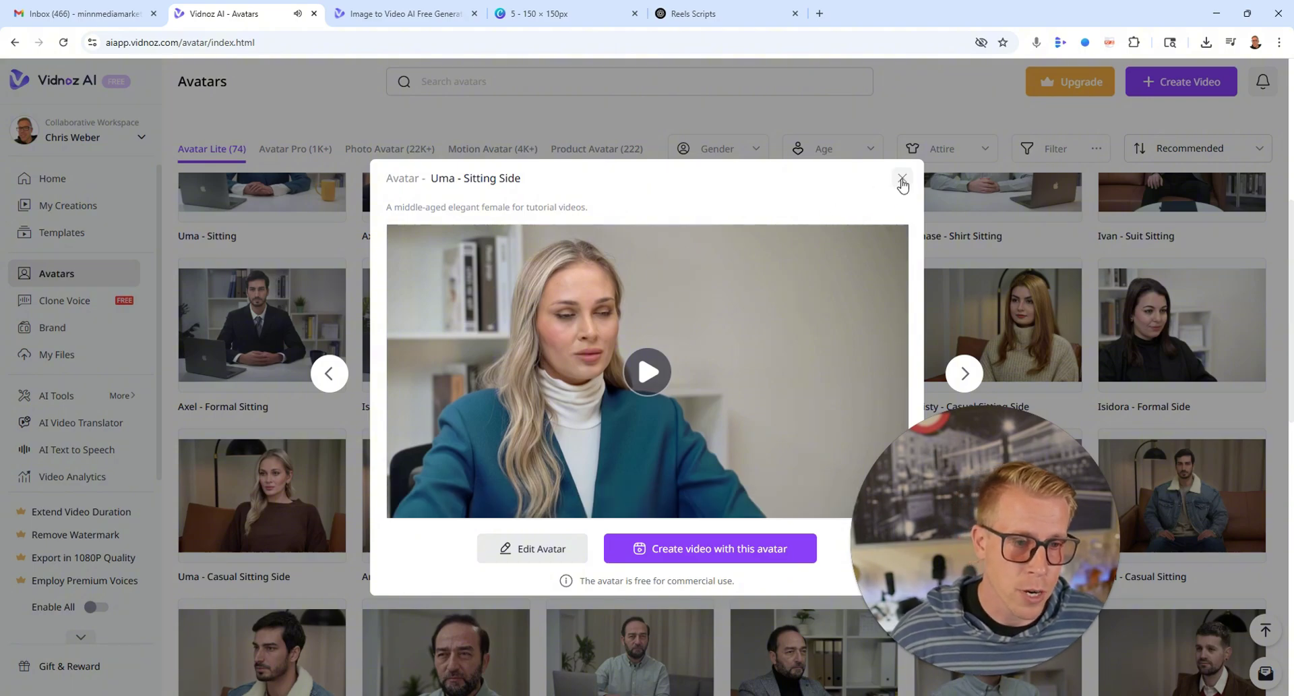
click(902, 180)
scroll(633, 297, down, 5)
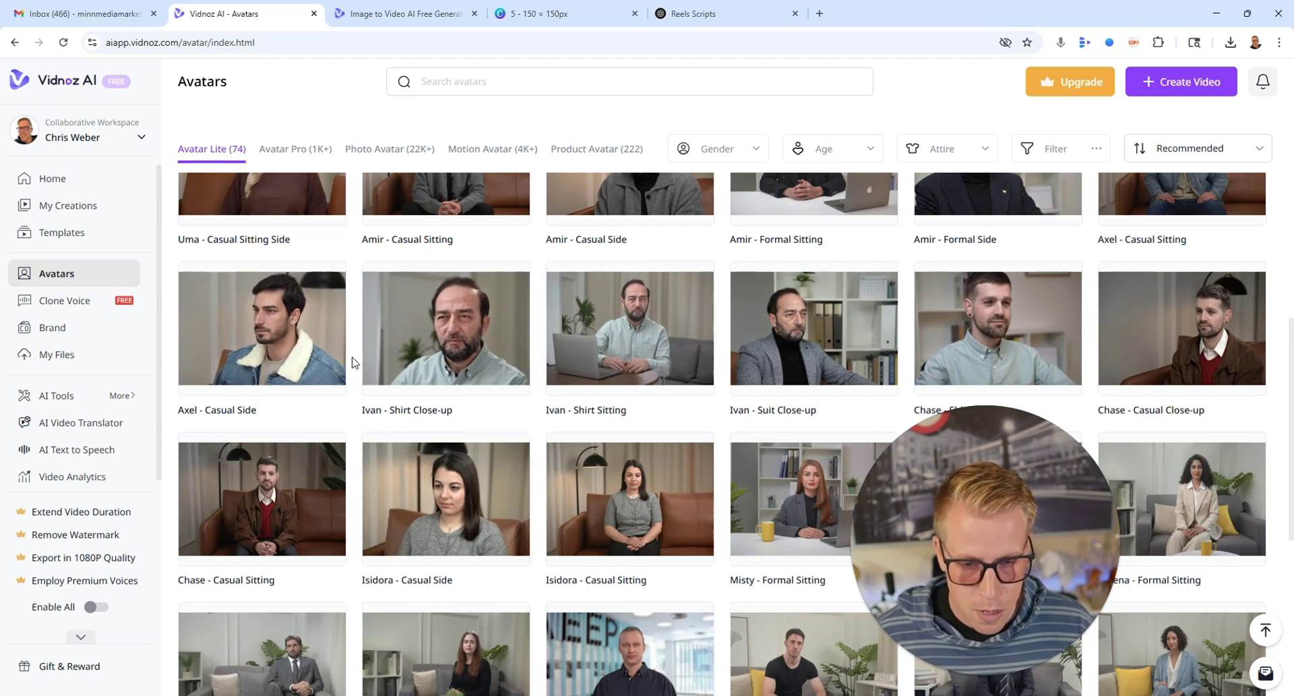
scroll(397, 442, up, 10)
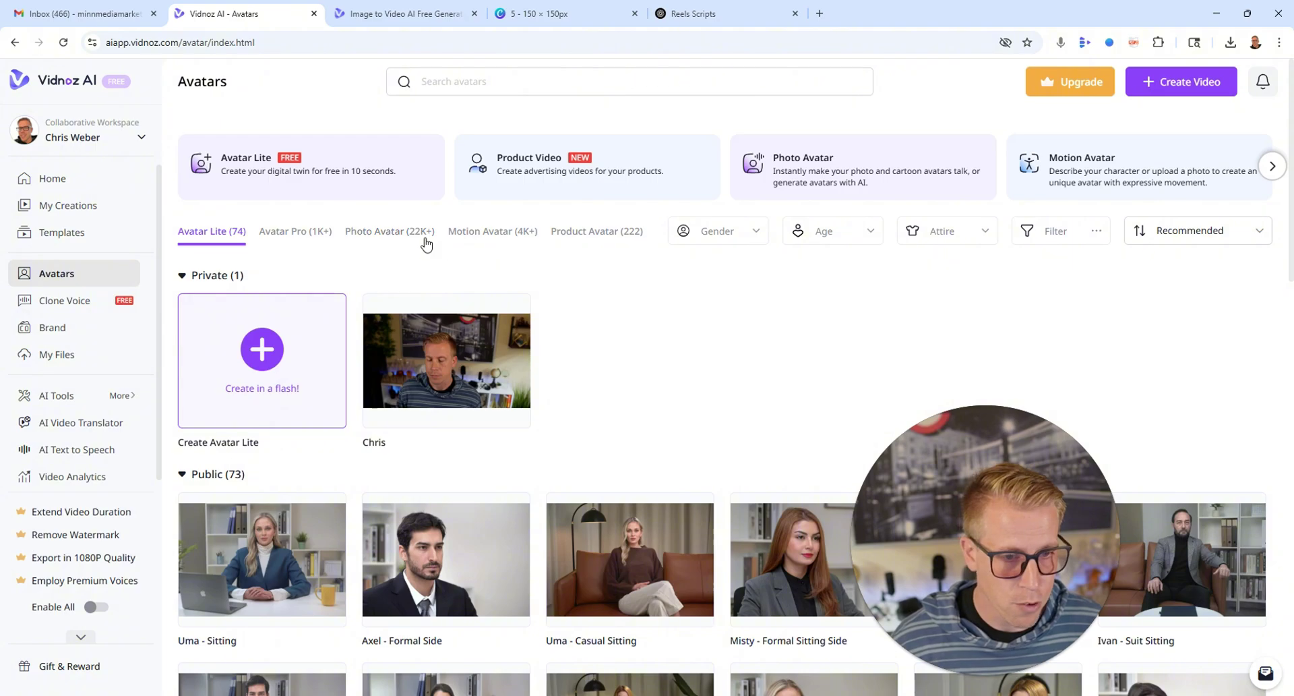
scroll(666, 483, down, 4)
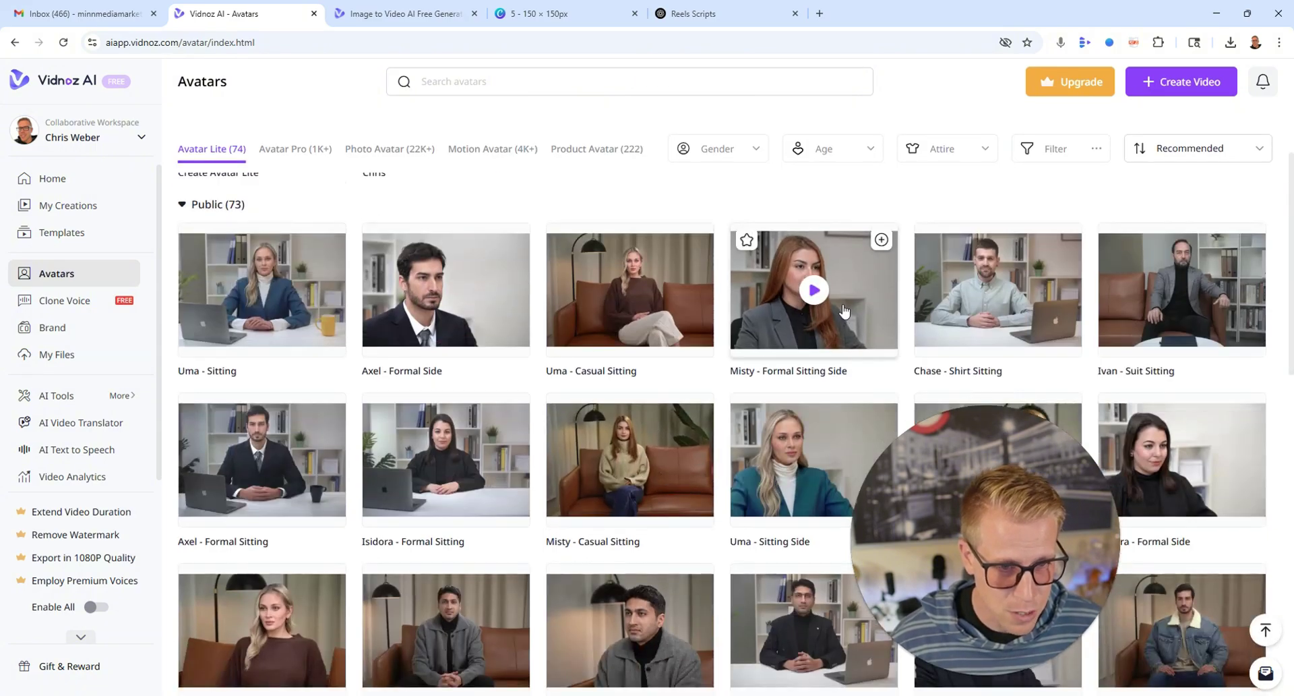
- Preview and close Uma - Casual Sitting, then return to the top of Avatars
click(683, 331)
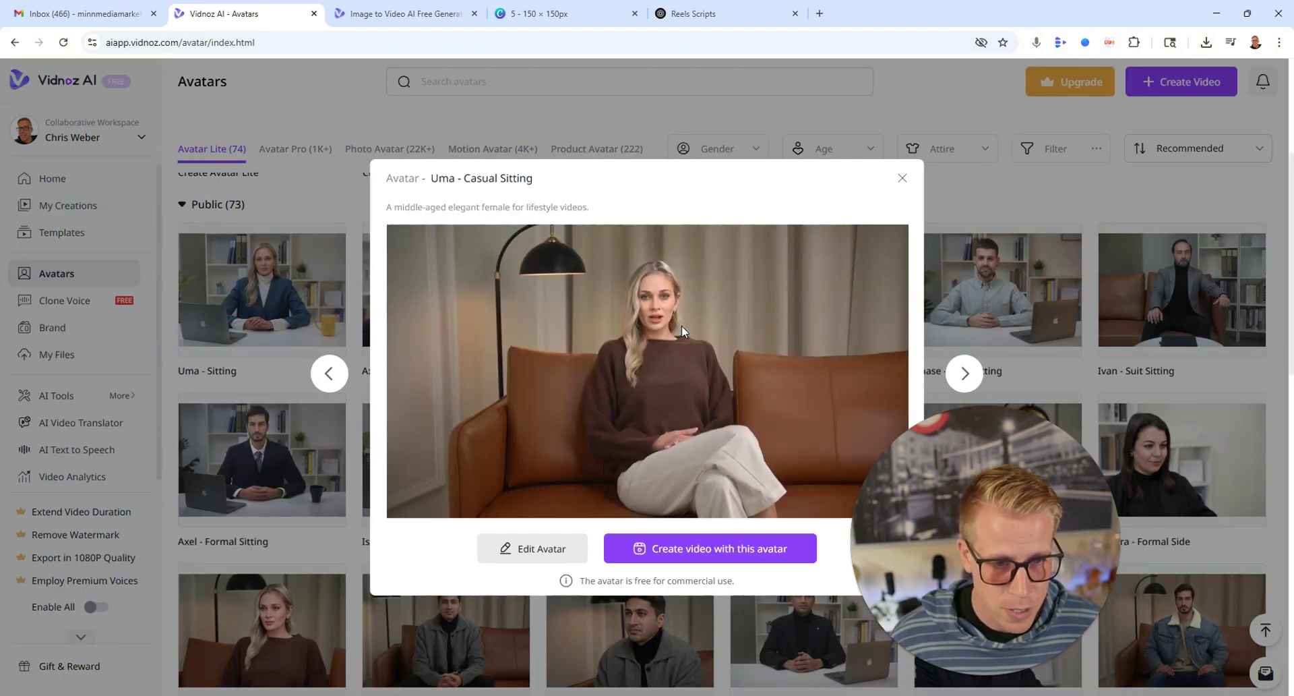
click(902, 179)
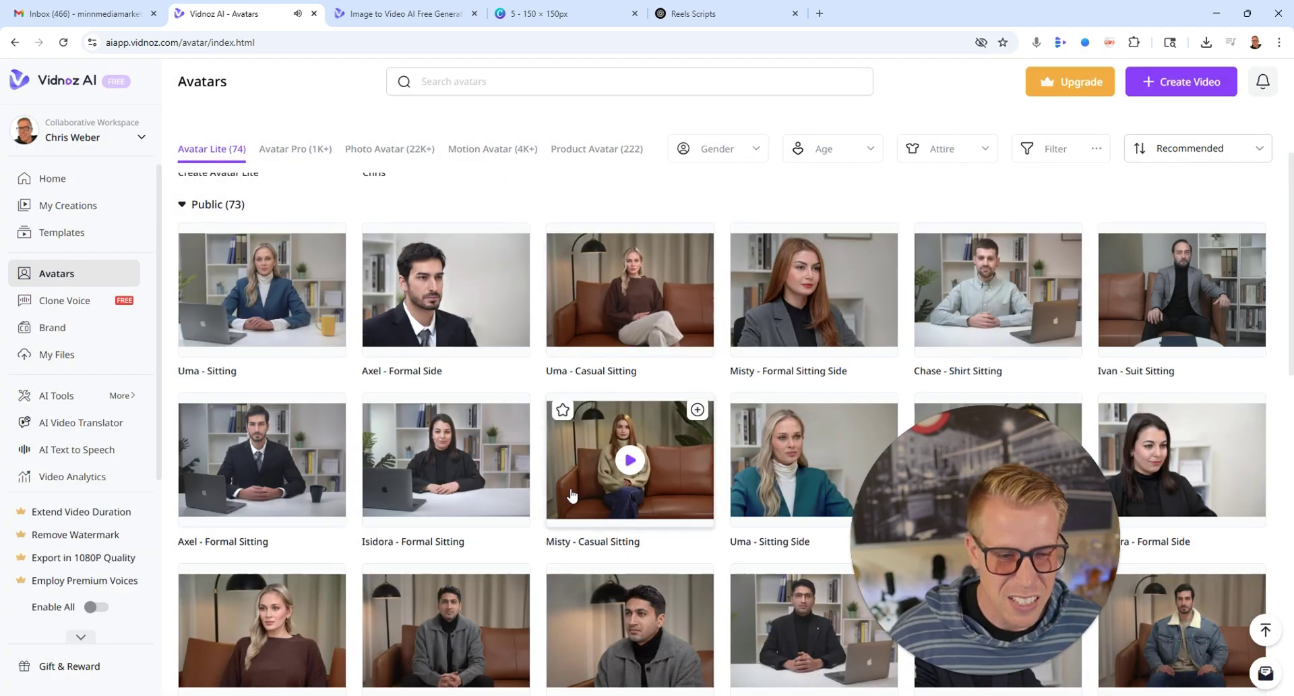
scroll(572, 495, down, 8)
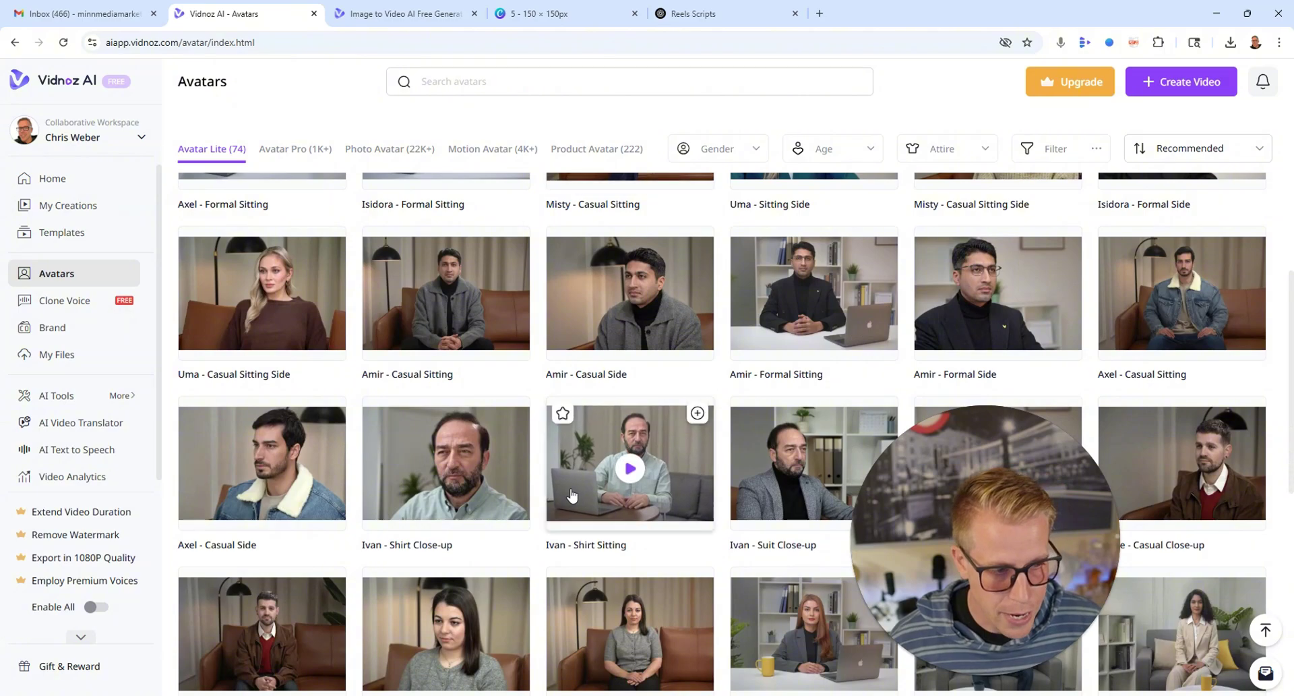
scroll(572, 495, up, 10)
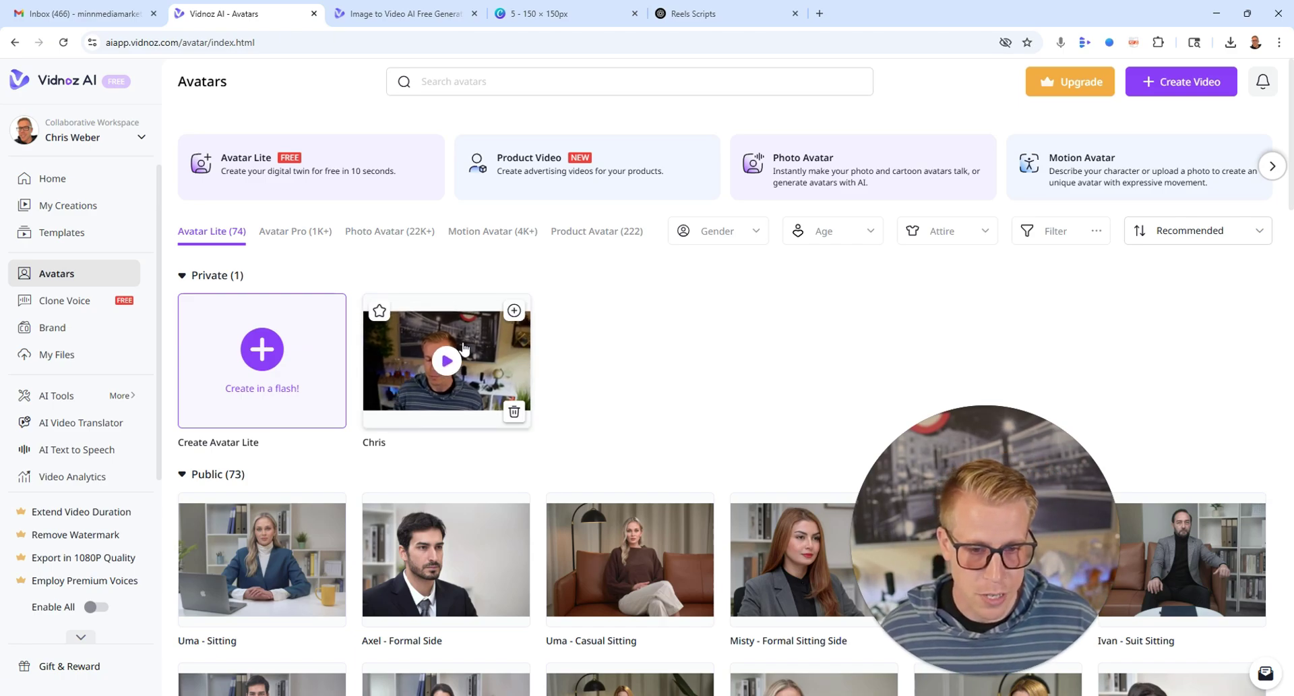
- Preview the private Chris avatar and start a Landscape video with it
click(463, 371)
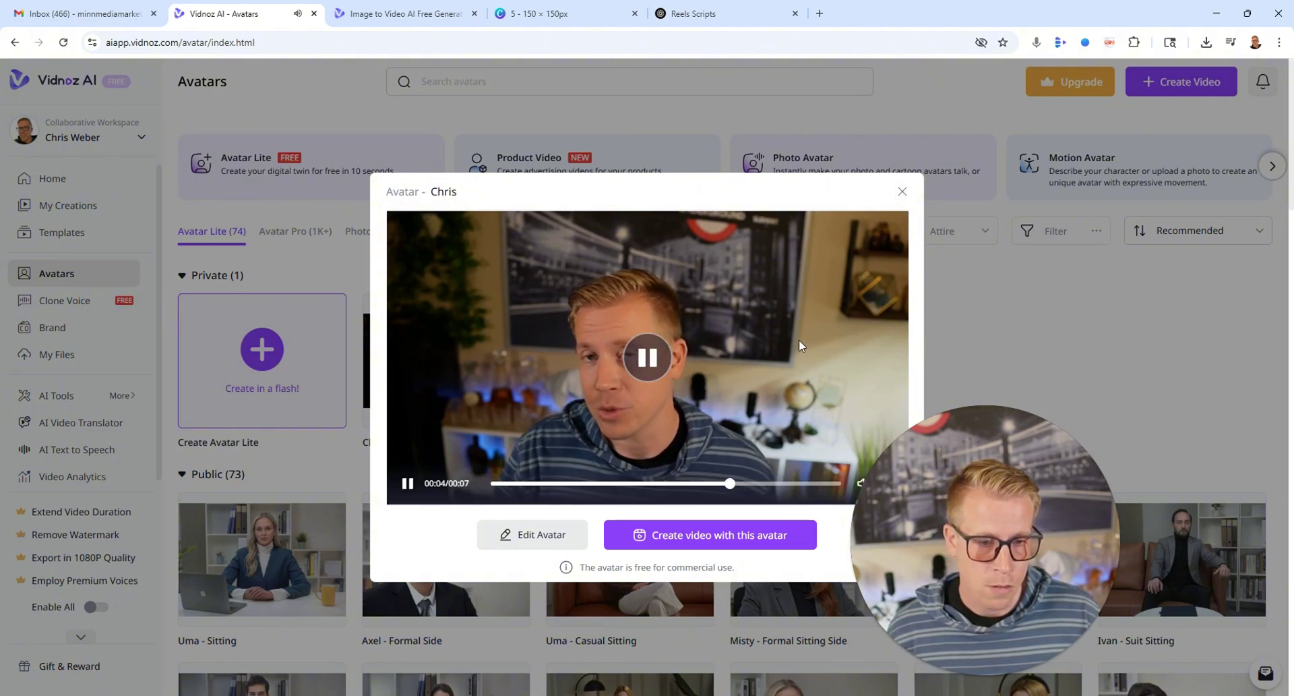
mouse_move(722, 542)
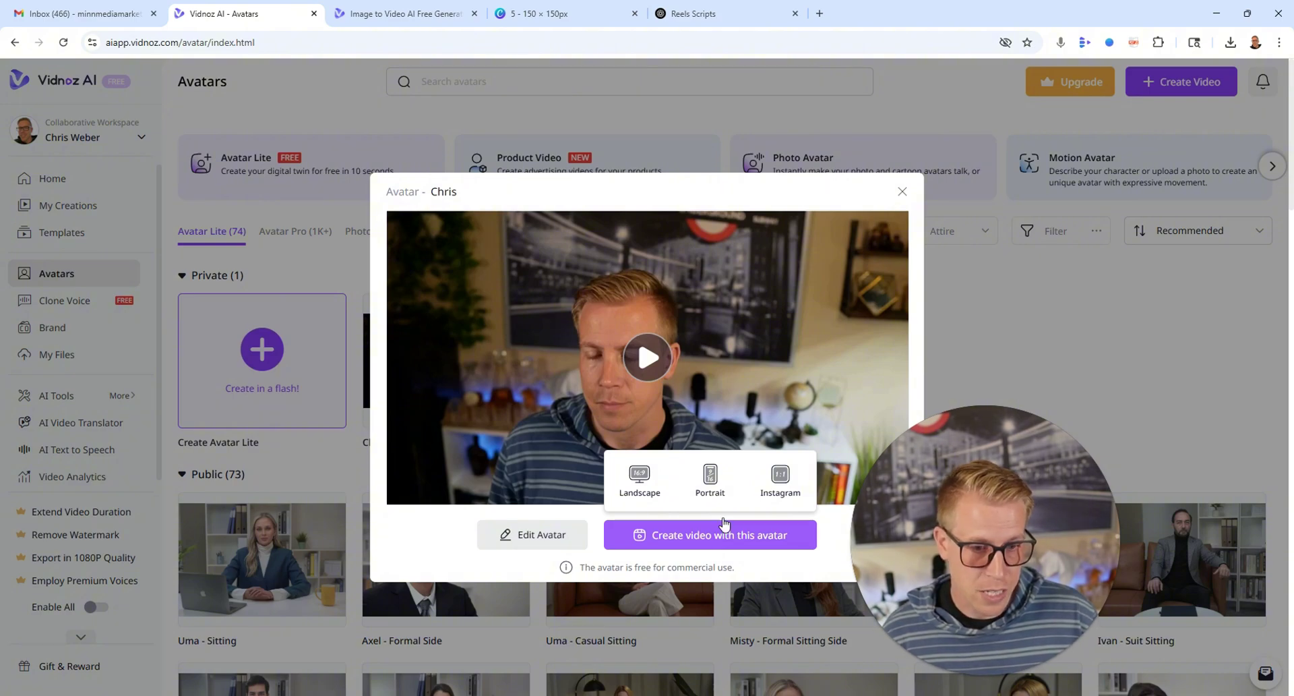
click(706, 537)
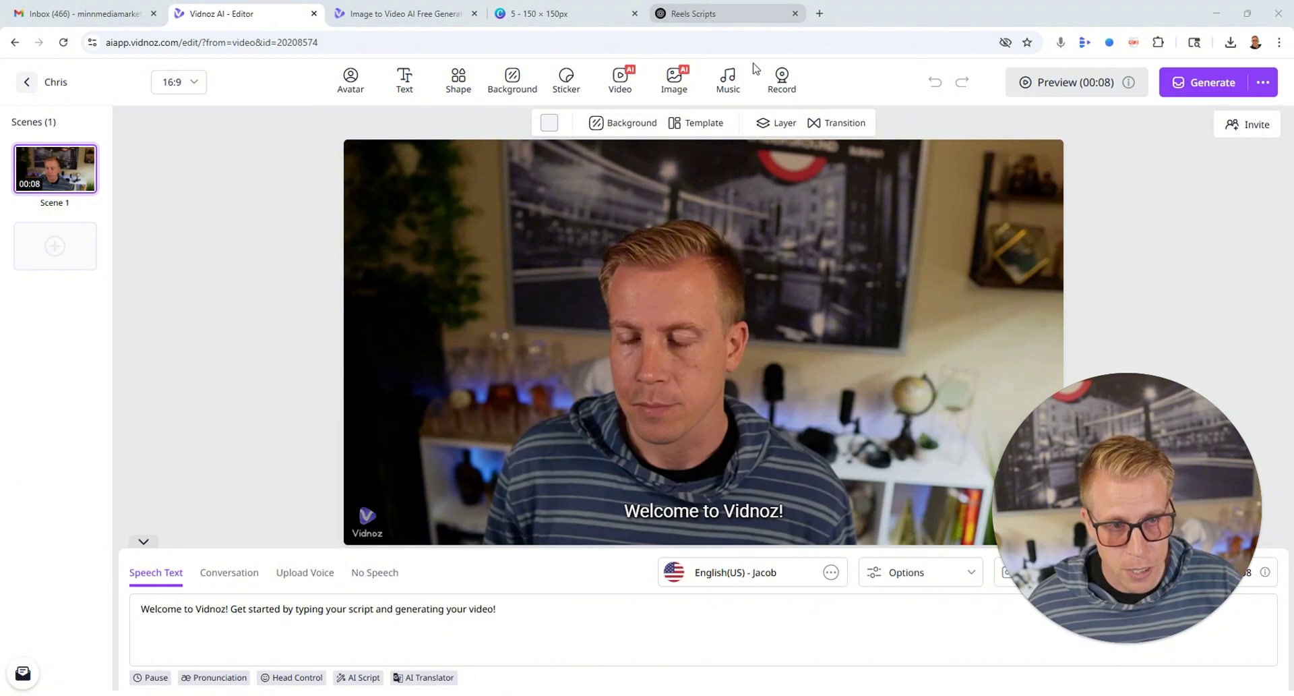
- Copy item 9, the wedding-cost question and script, from the ChatGPT tab
click(728, 14)
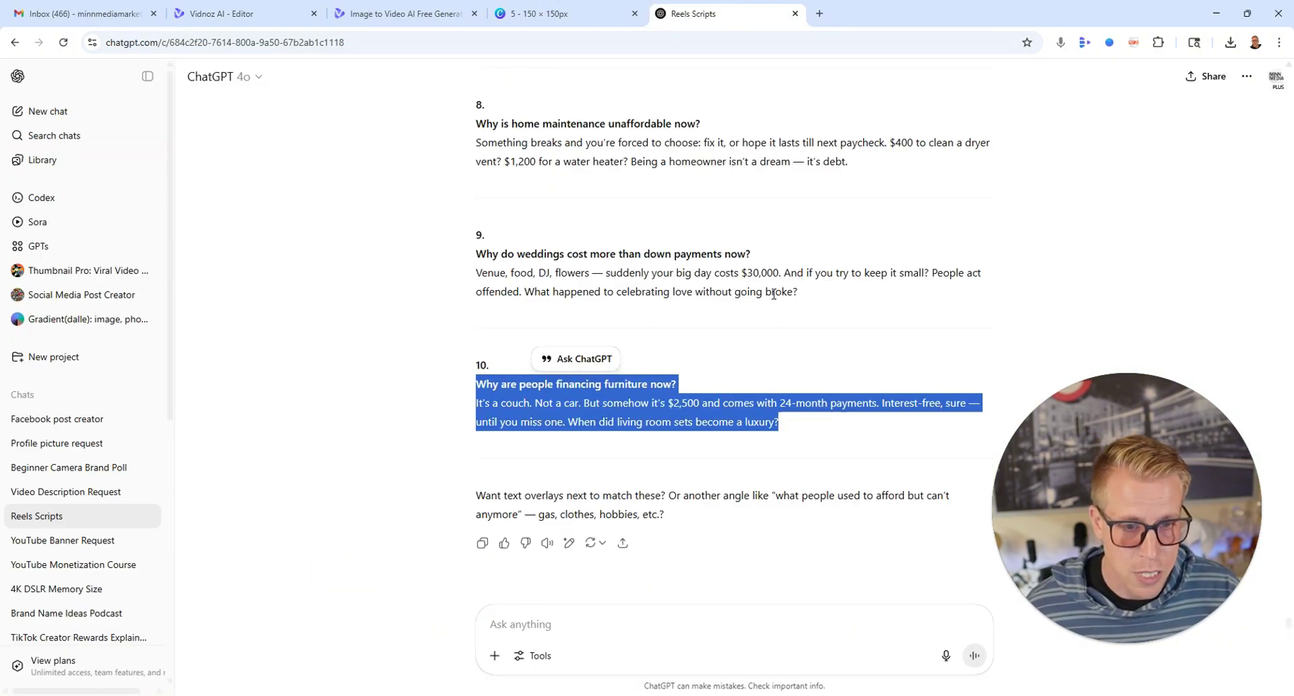
drag(804, 296, 450, 263)
key(ctrl+c)
click(296, 10)
click(427, 9)
click(301, 8)
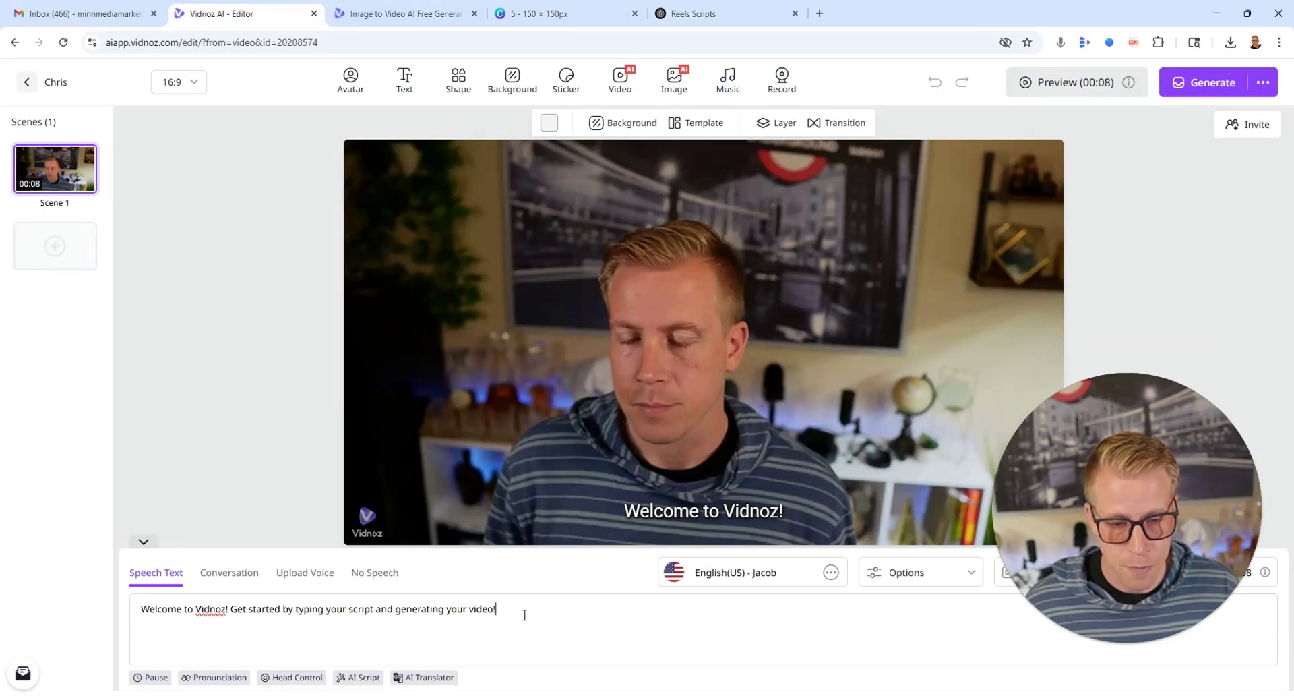
- Paste the wedding-cost script over the placeholder speech, making the scene 00:24
key(ctrl+v)
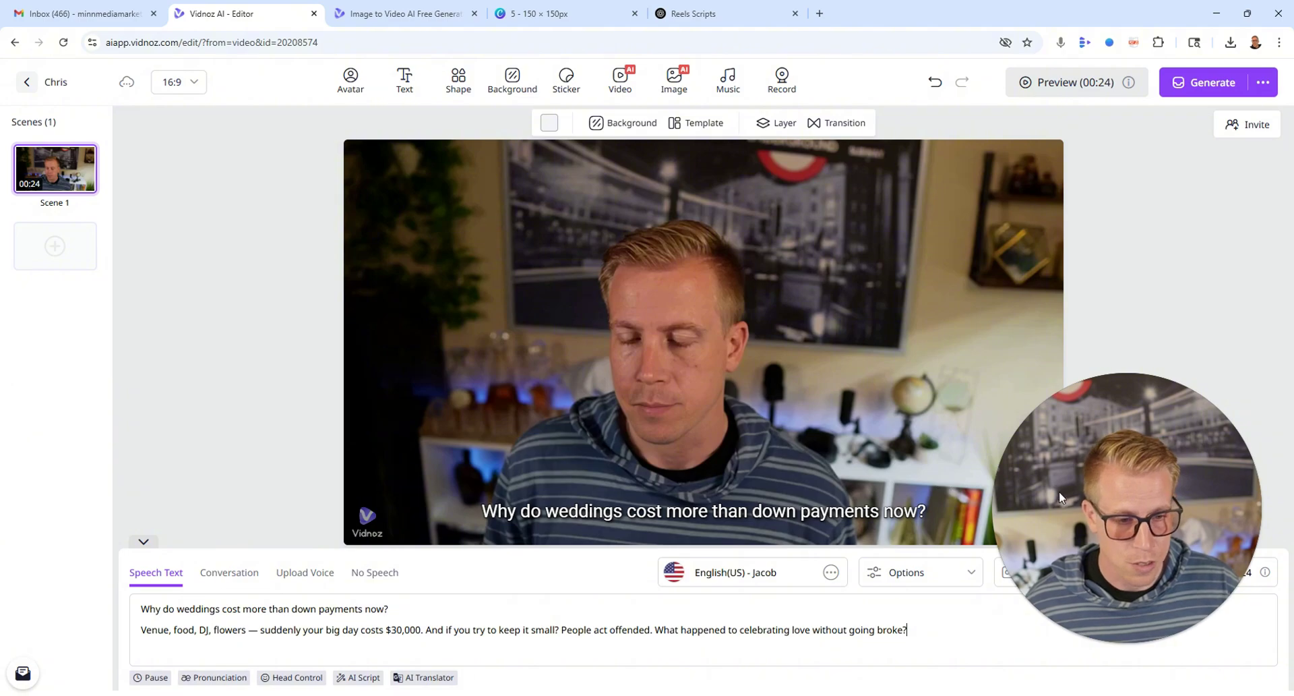
drag(1055, 495, 1070, 450)
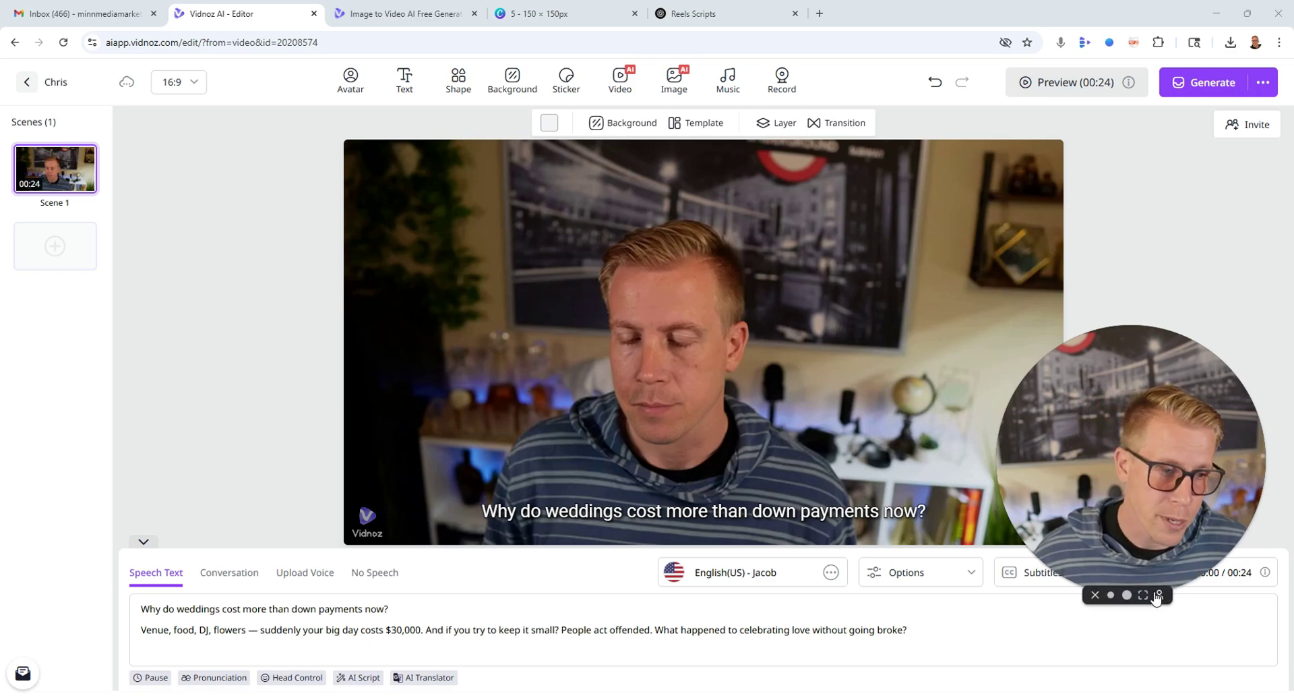
click(1143, 595)
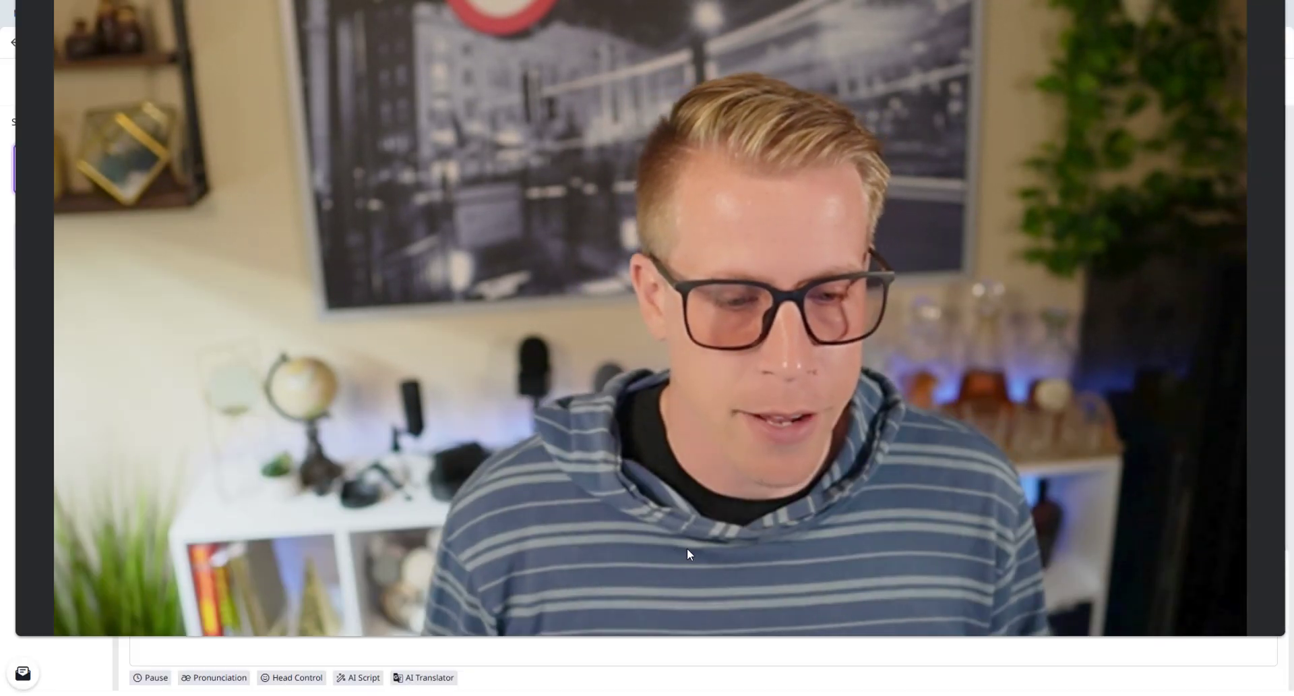
click(659, 668)
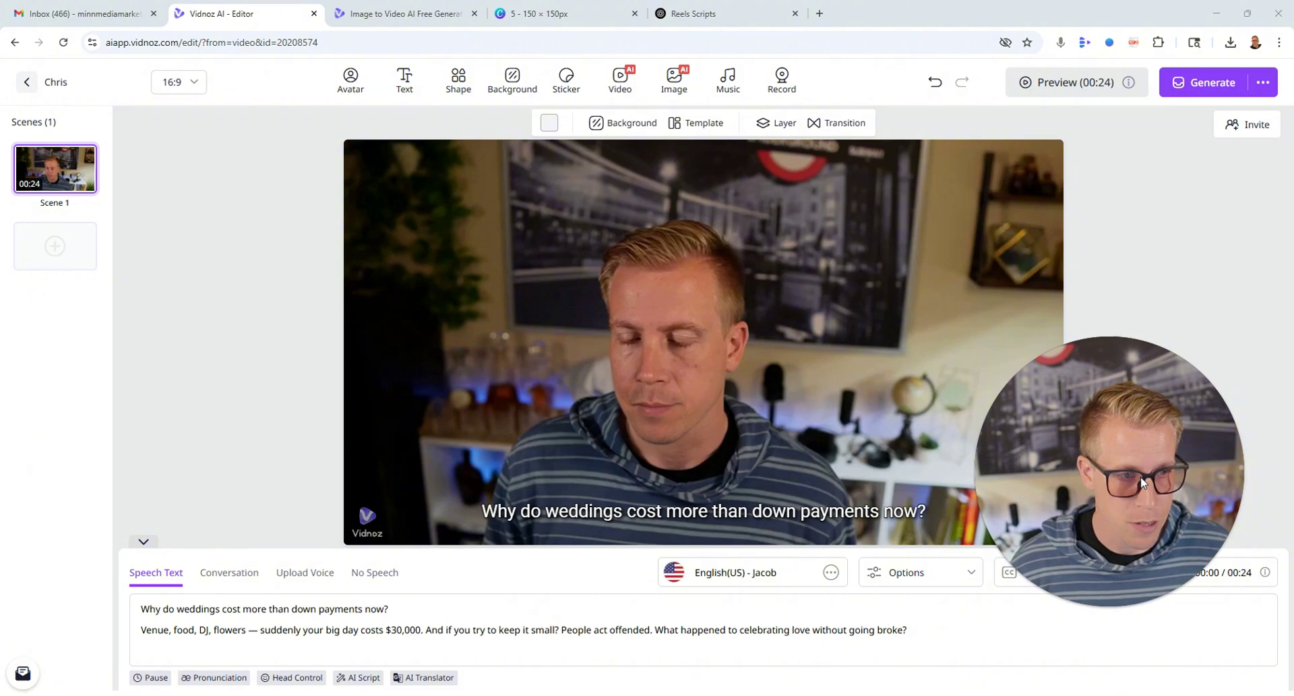
drag(1126, 397, 1106, 386)
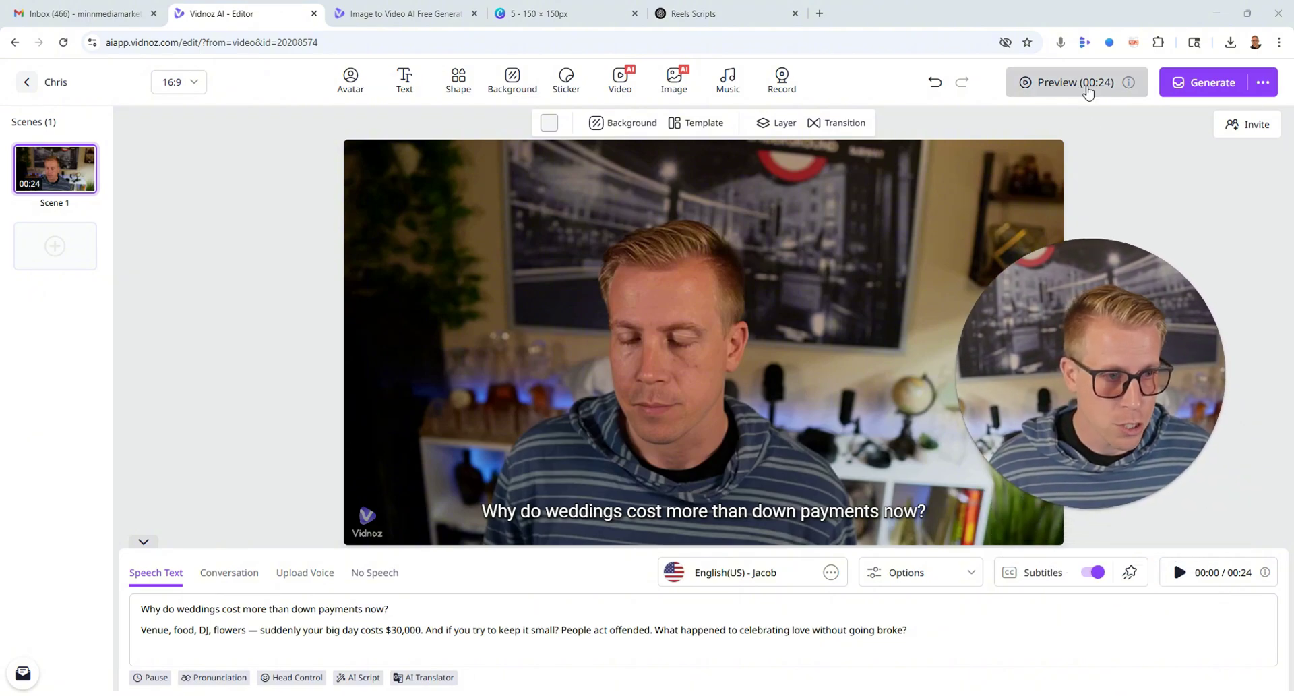
- Preview the wedding-cost video with subtitles, then close the preview
click(1074, 97)
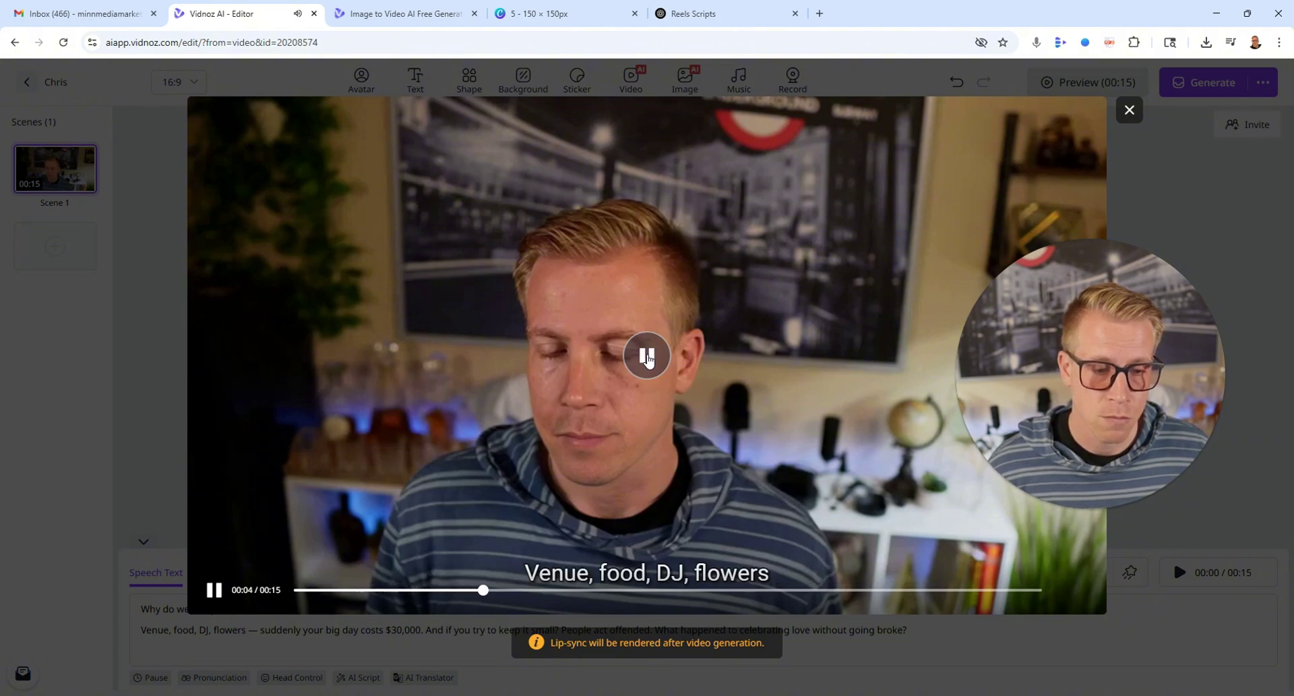
click(1130, 109)
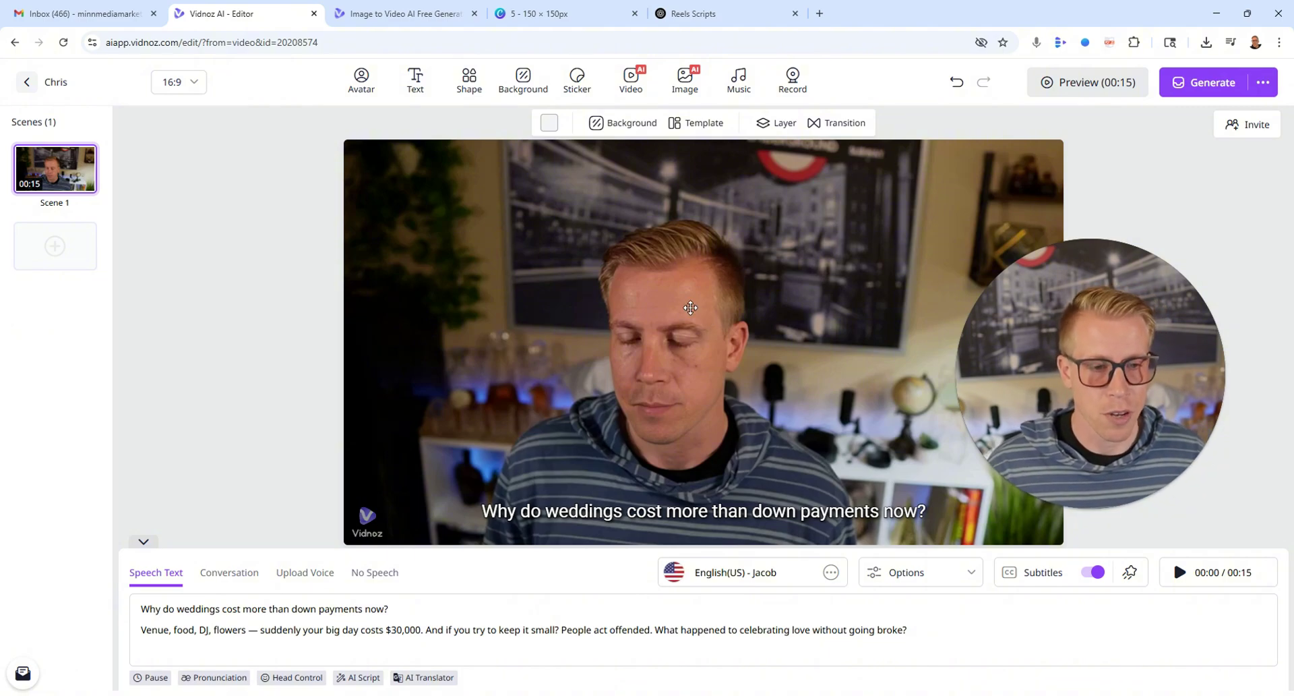
click(1103, 509)
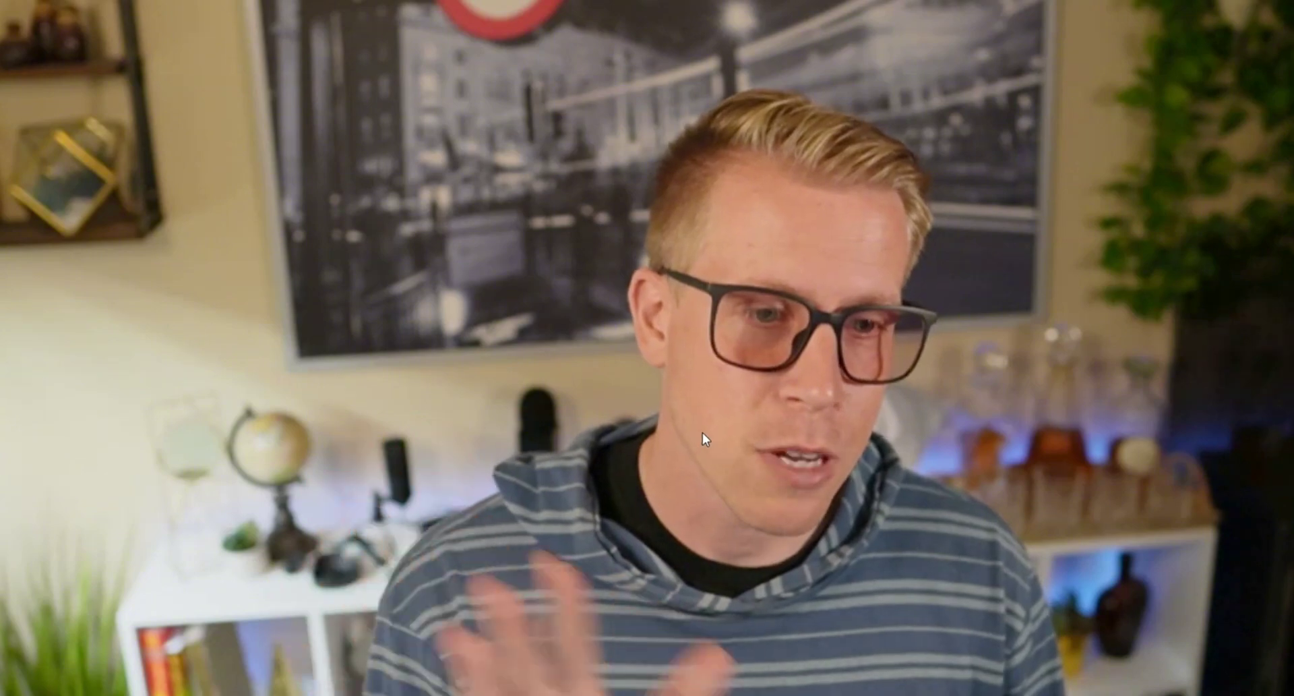
- Switch to the 'Image to Video AI Free Generator' browser tab
click(659, 669)
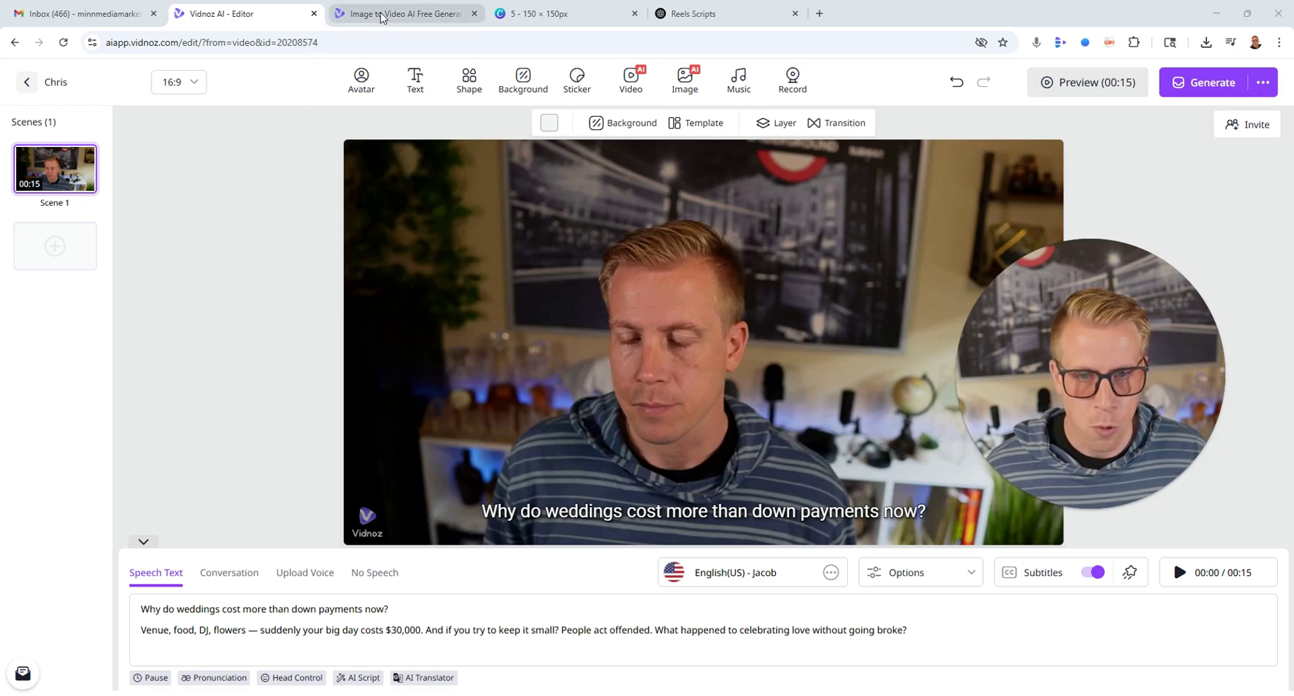
mouse_move(1105, 509)
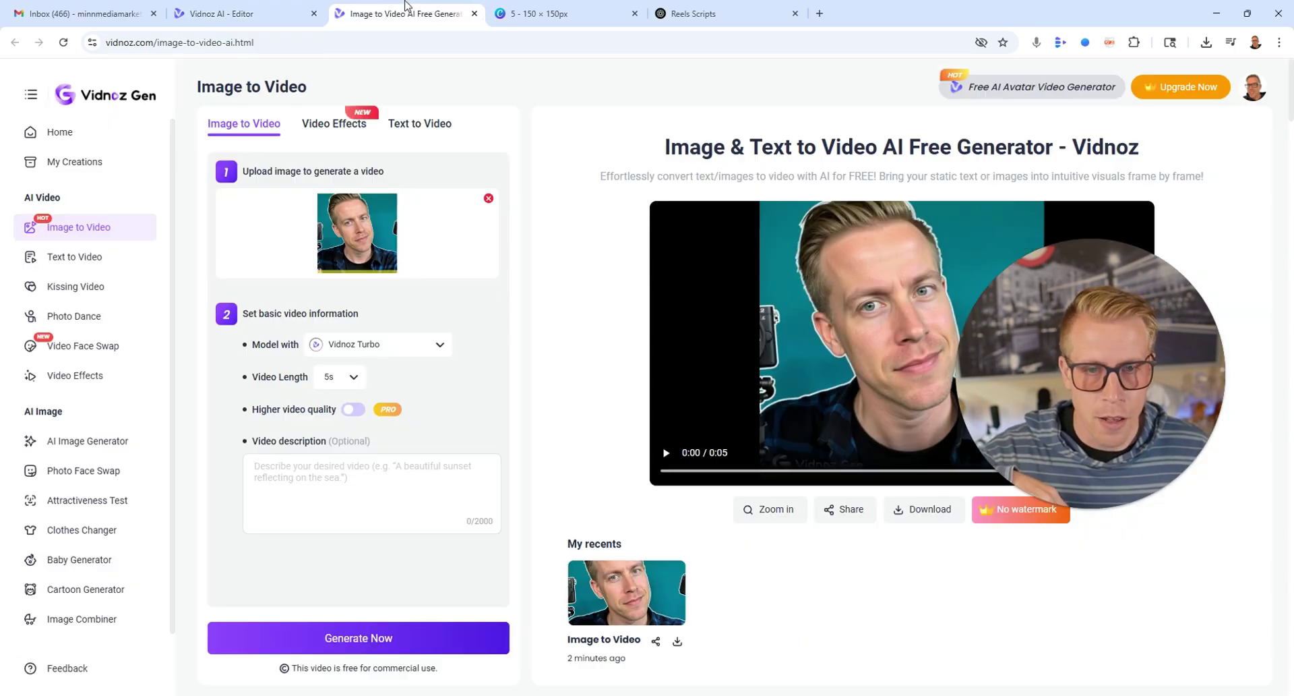
click(404, 14)
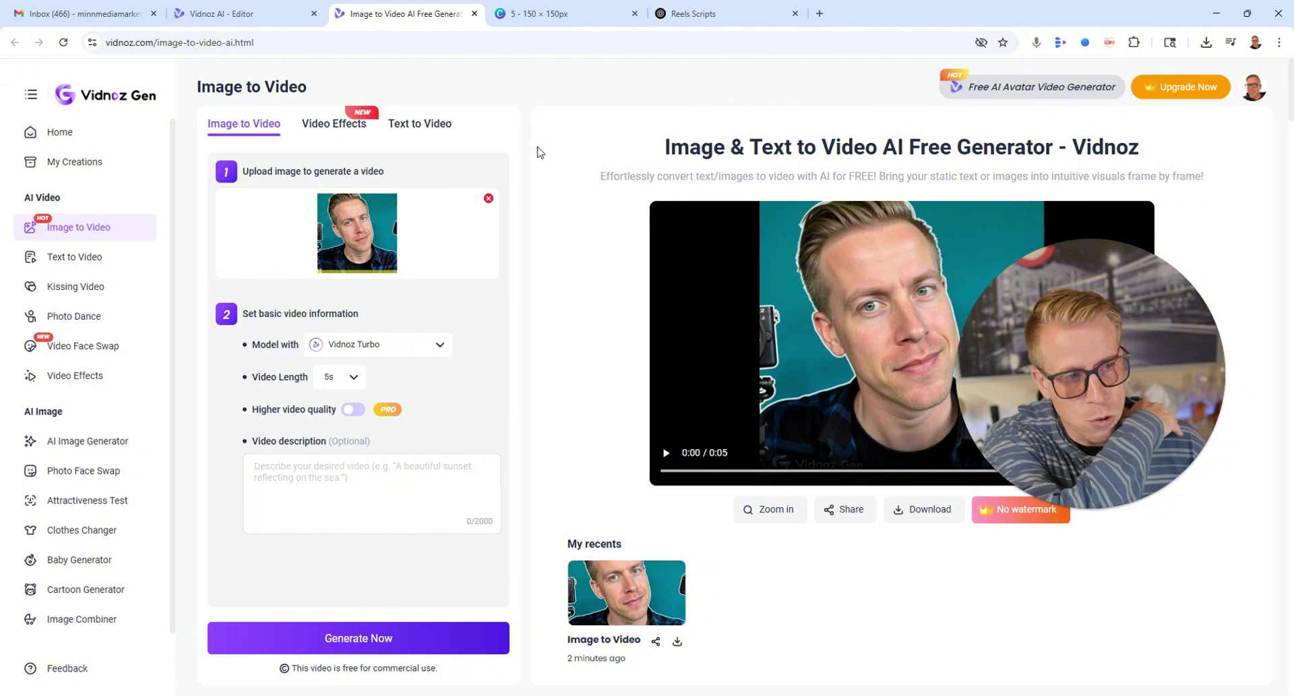
- Check the source photo in Canva, then replay and close the 0:05 generated clip
drag(994, 389, 1108, 576)
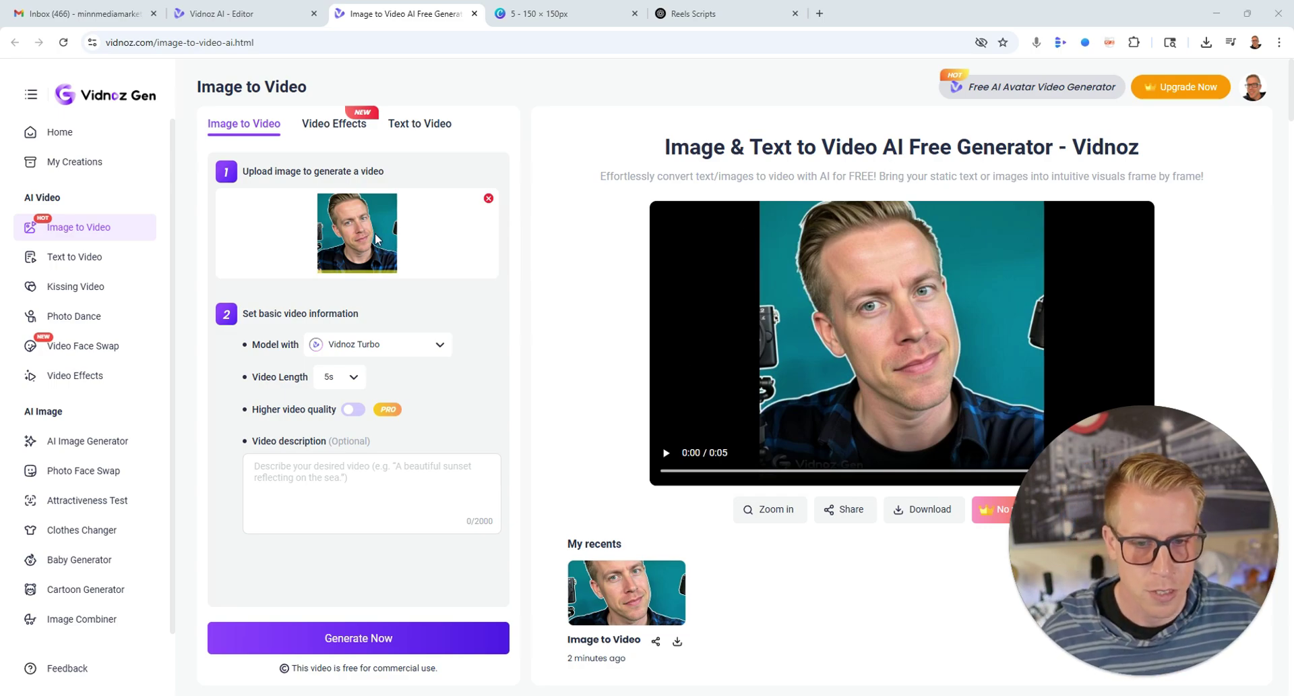
click(559, 13)
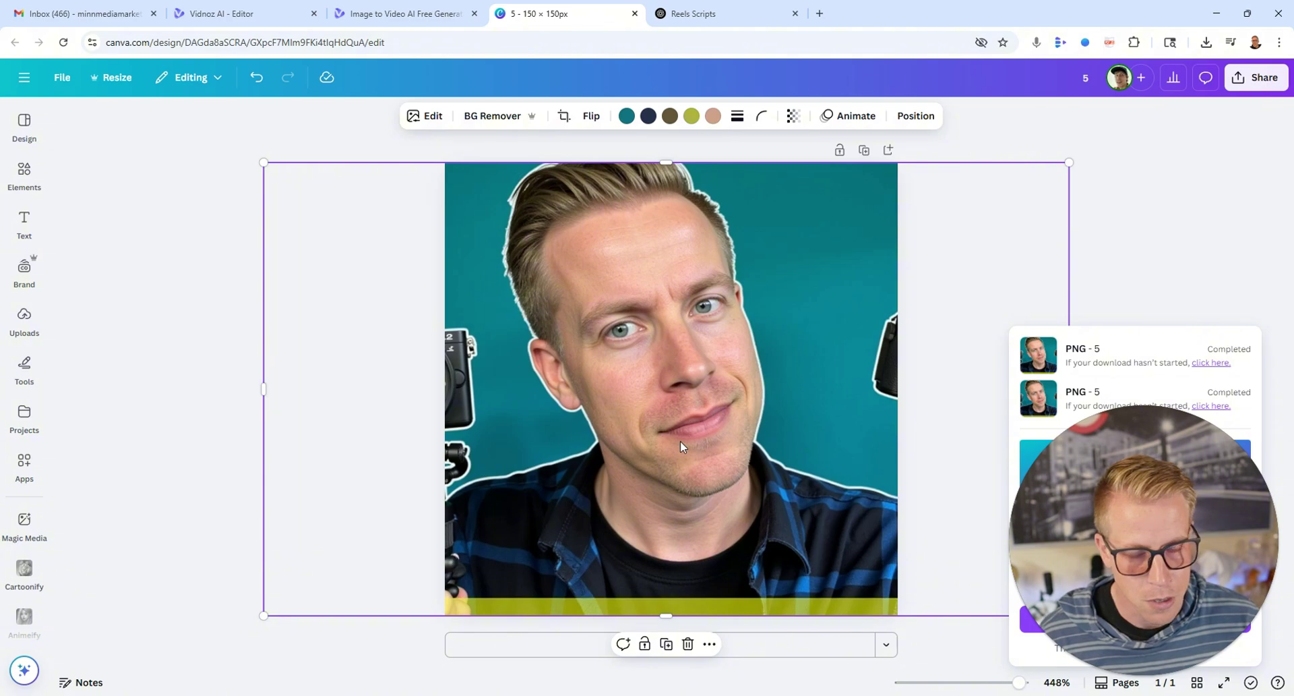
click(402, 8)
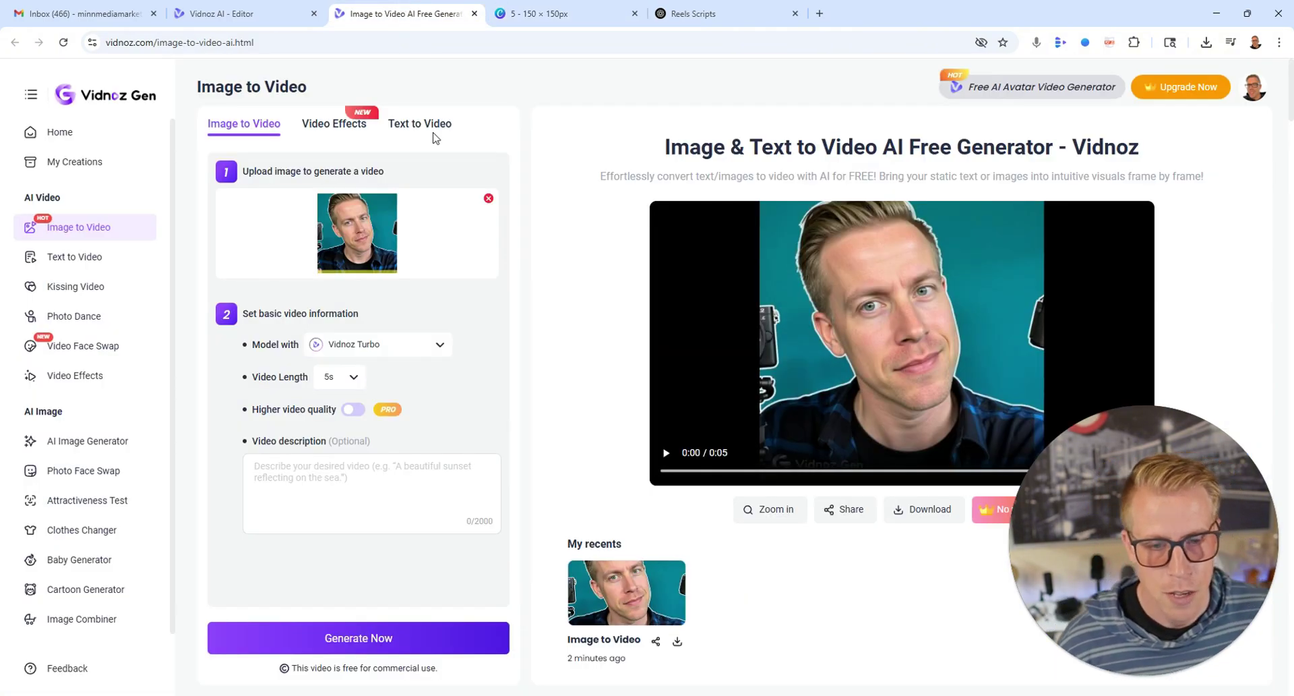
click(634, 592)
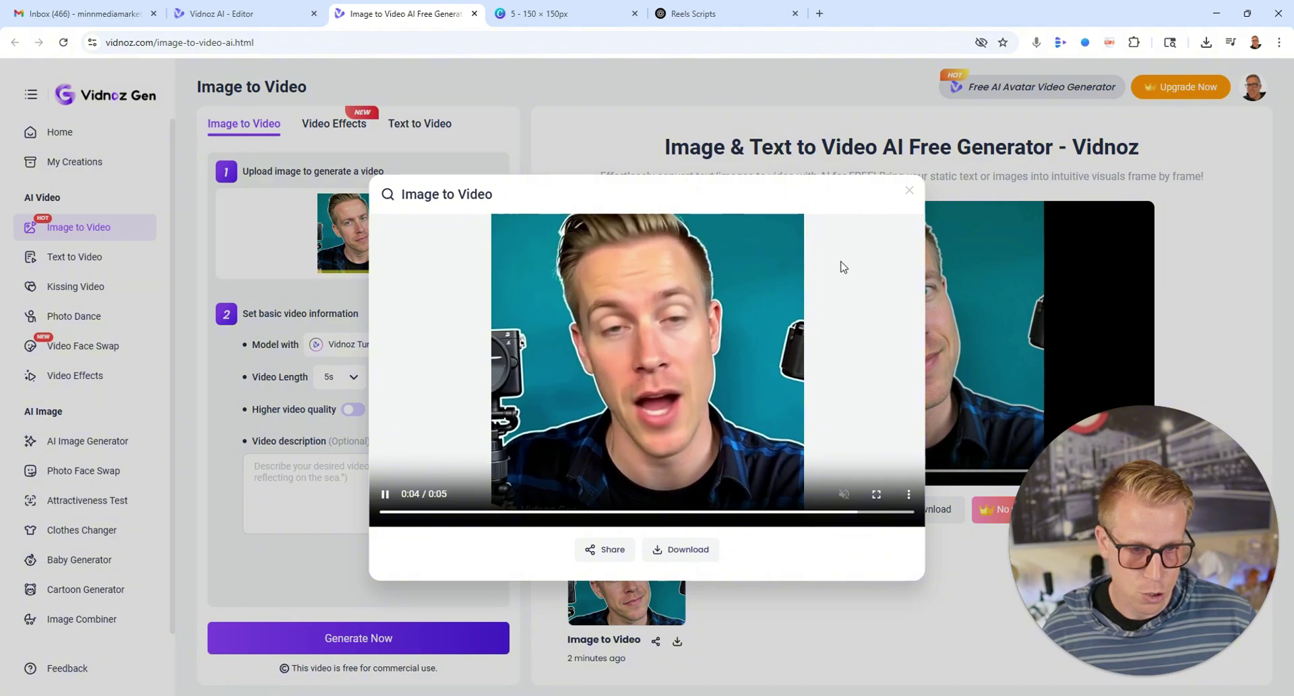
click(908, 192)
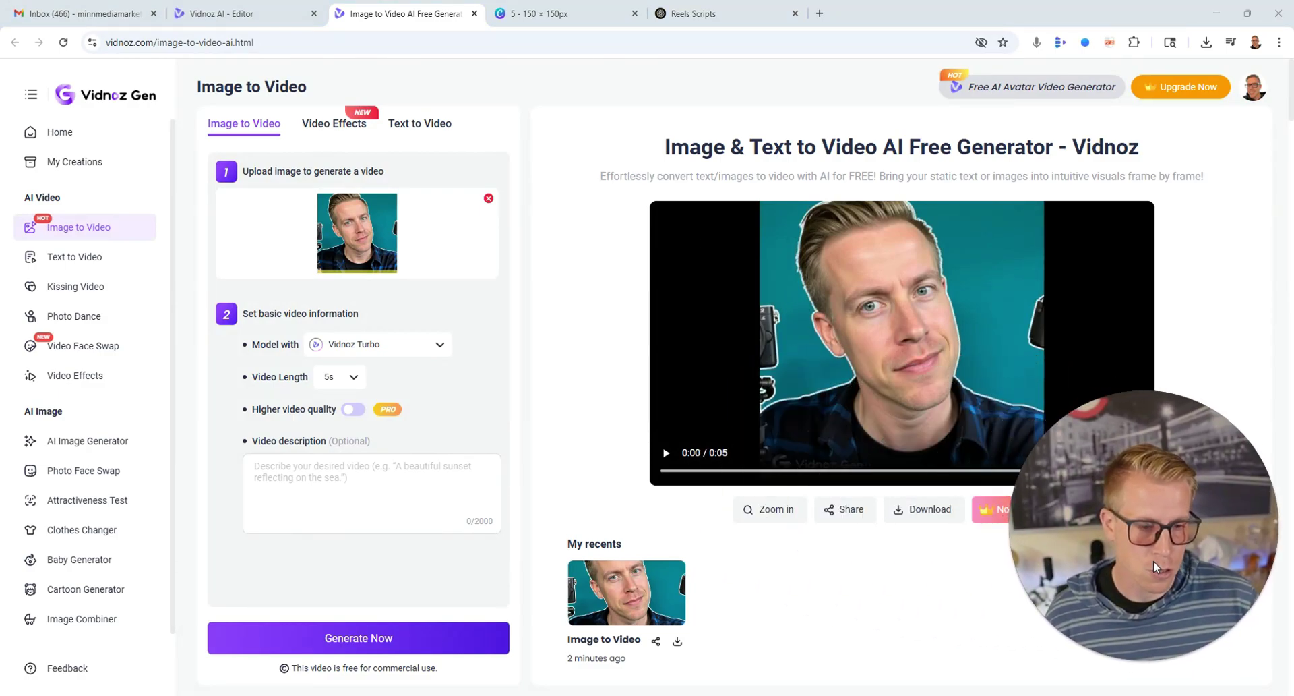
- Keep the Video Length at 5s and return to the Vidnoz AI - Editor tab
click(353, 379)
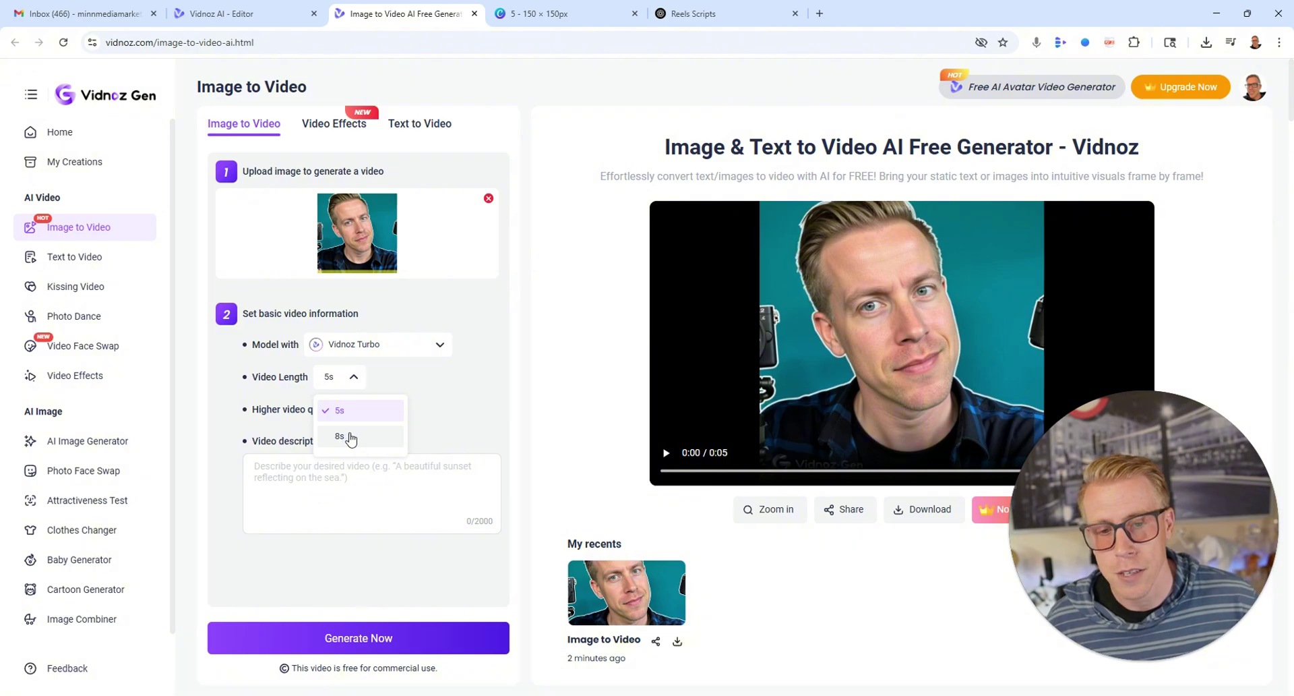
click(445, 164)
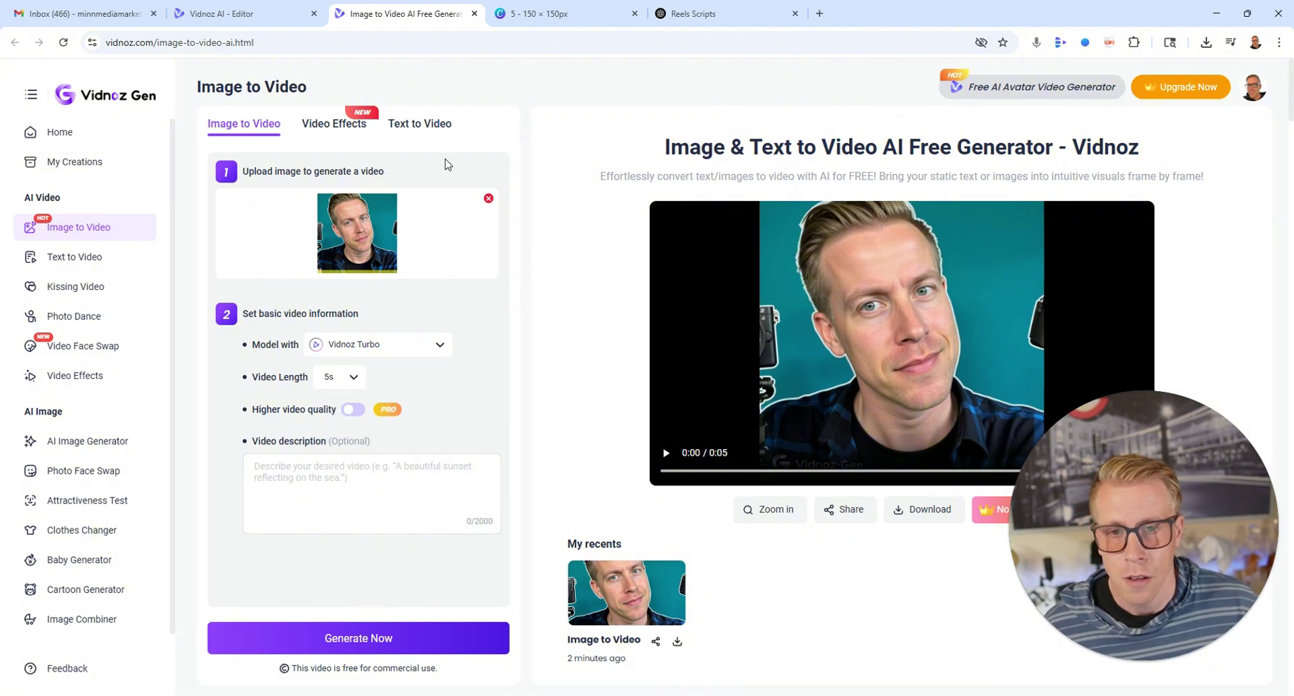
click(222, 13)
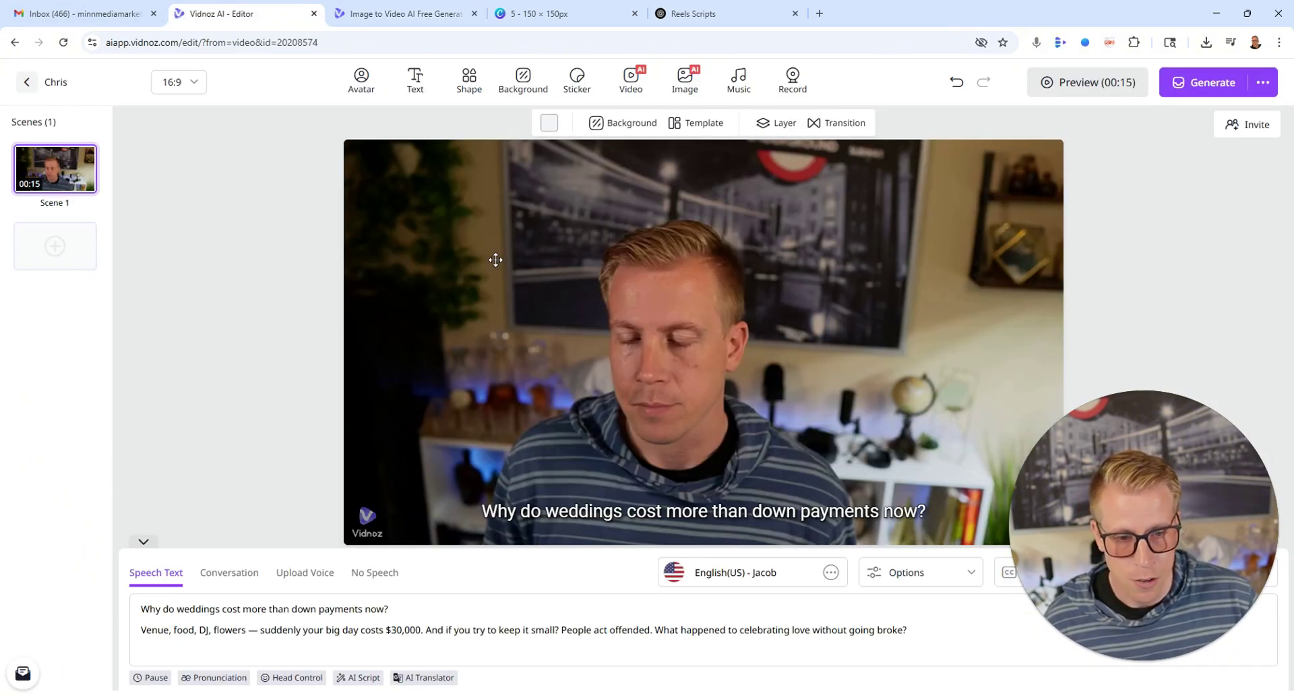
- Leave the editor and create a Landscape (16:9) video with Uma - Sitting Side
click(26, 84)
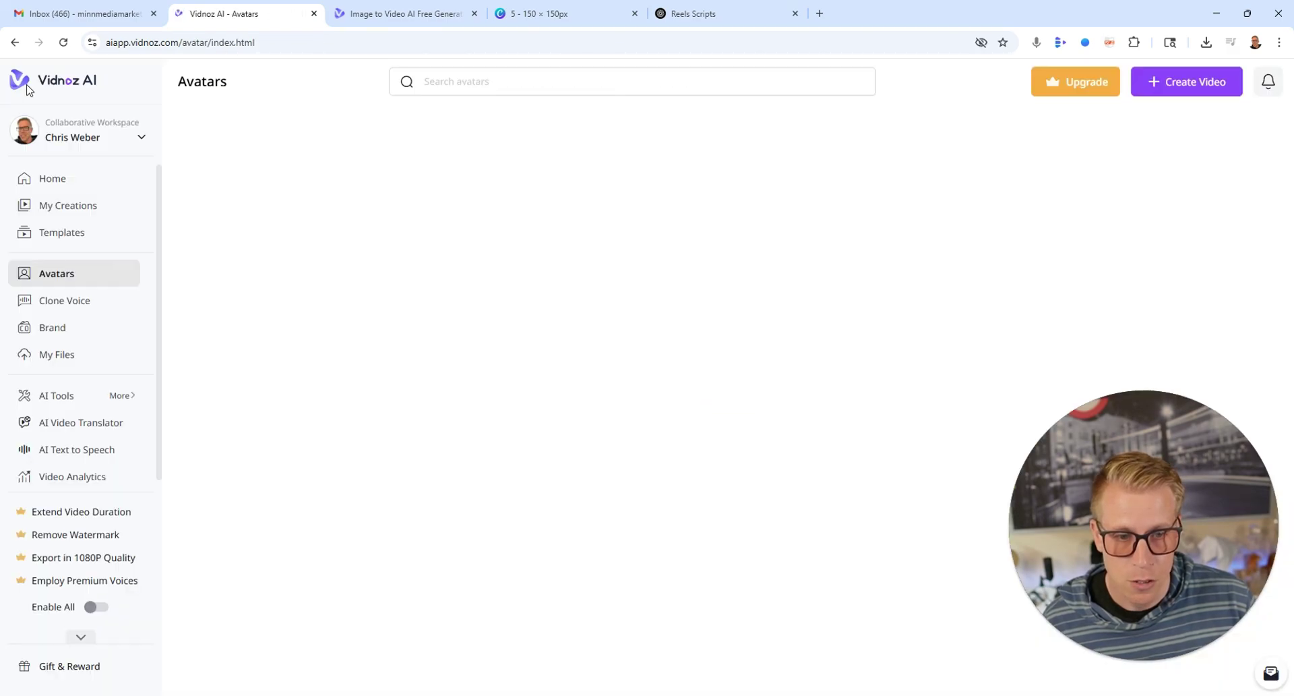
click(79, 207)
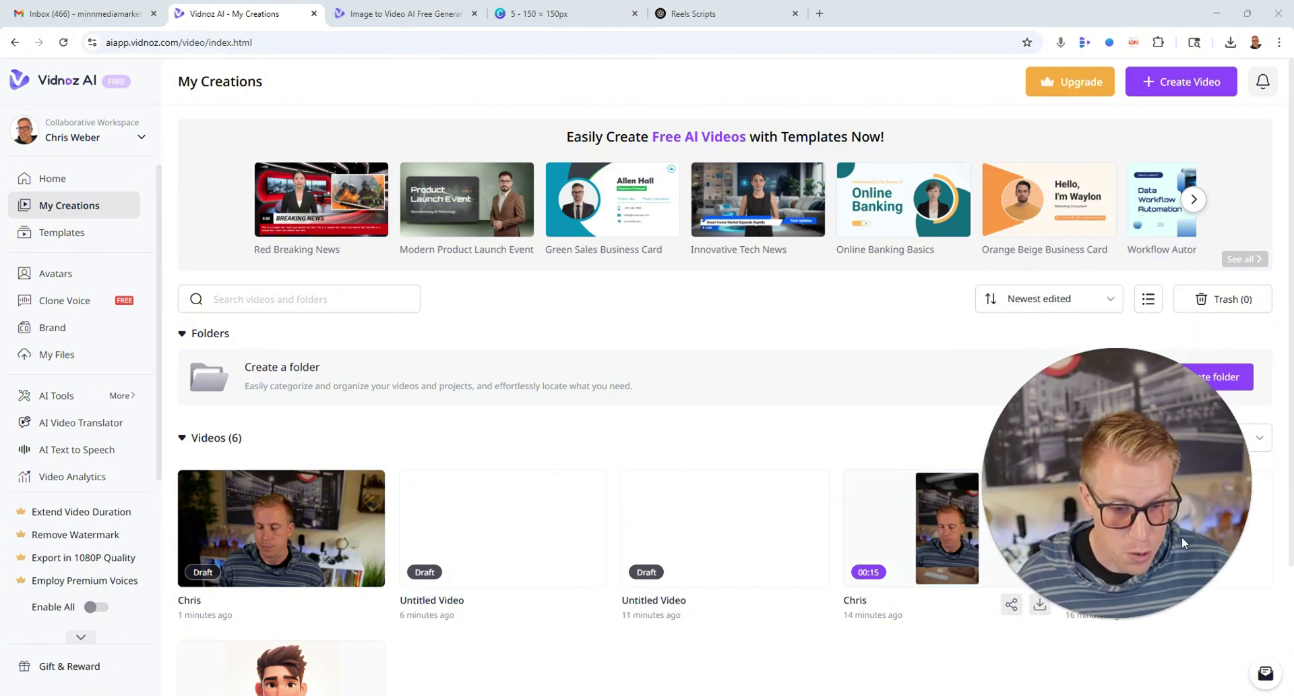
click(81, 280)
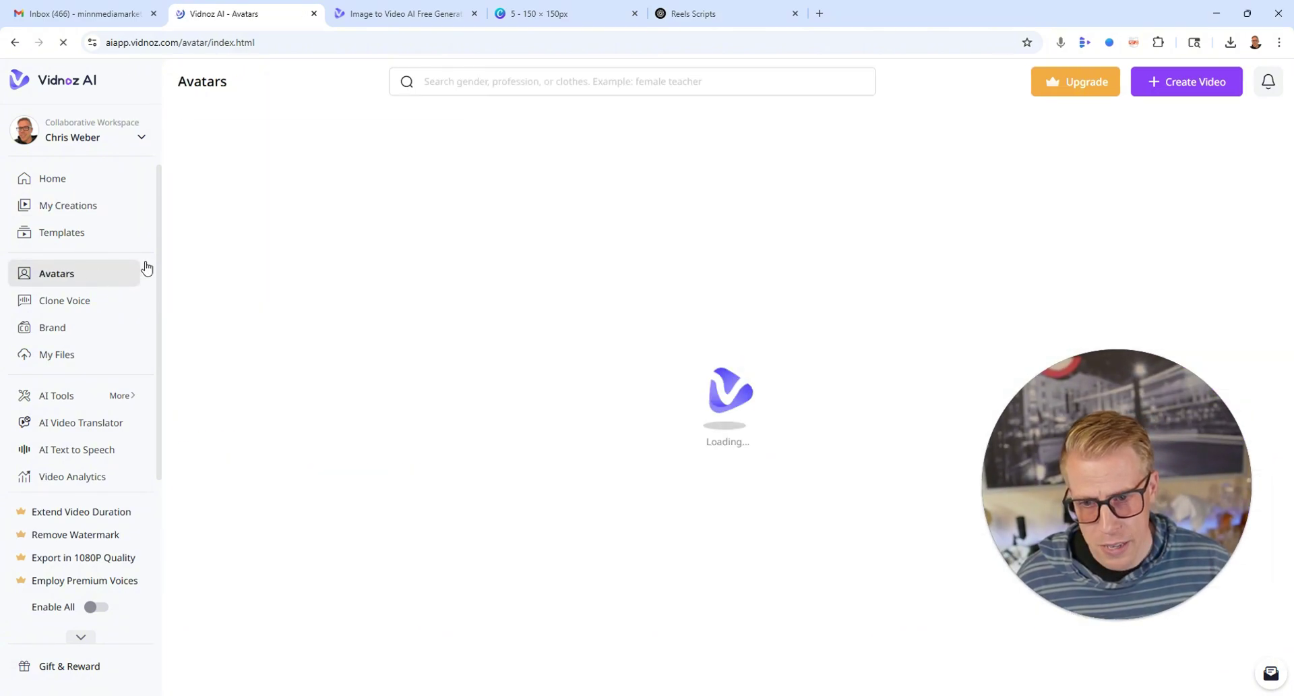
scroll(647, 421, down, 5)
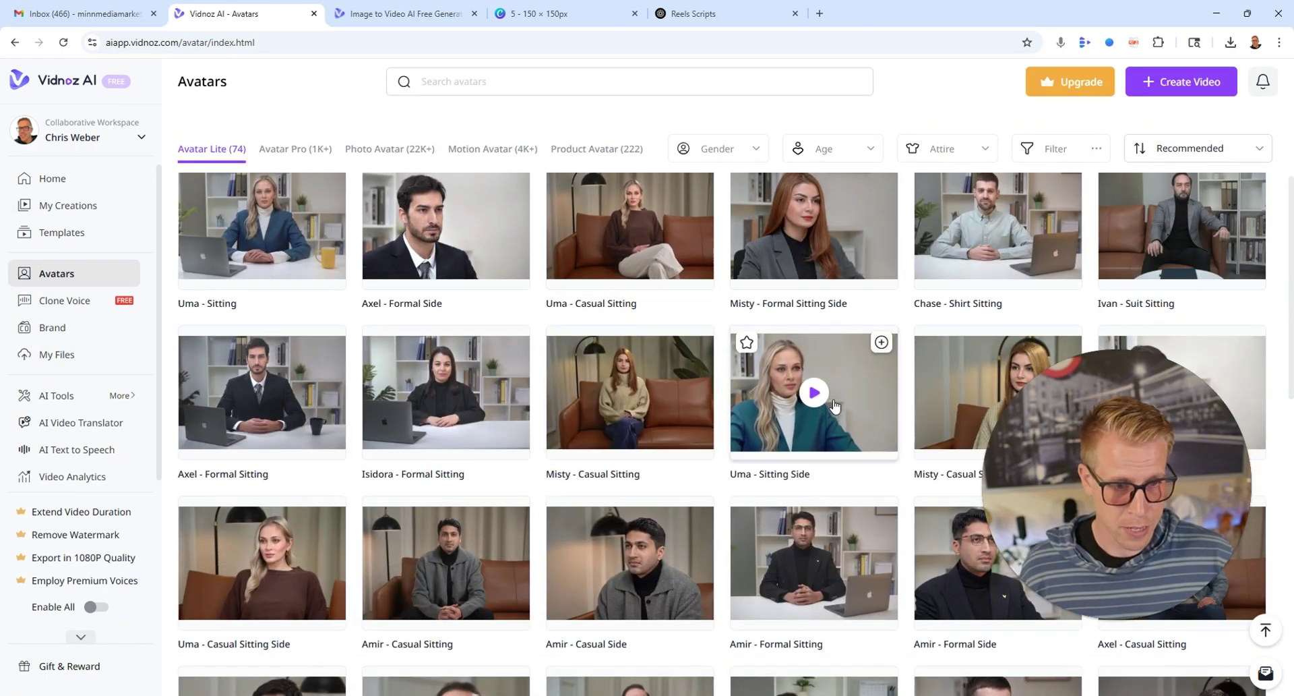
mouse_move(882, 342)
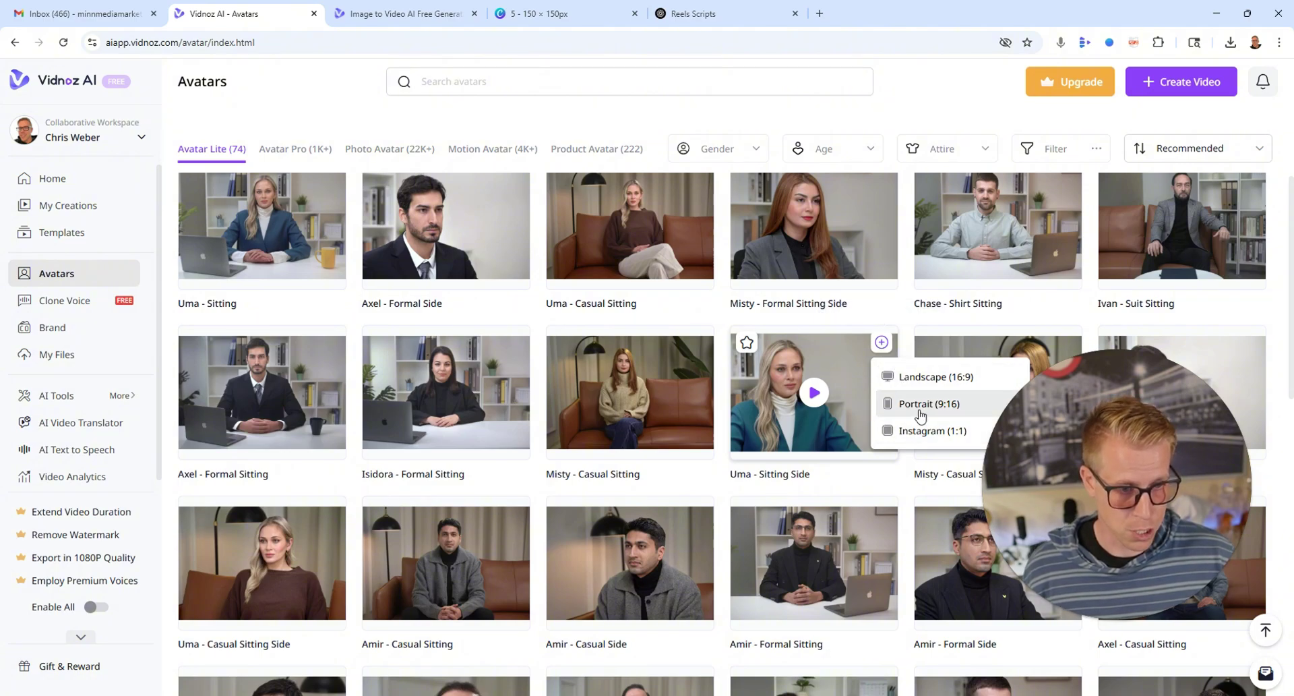
click(923, 382)
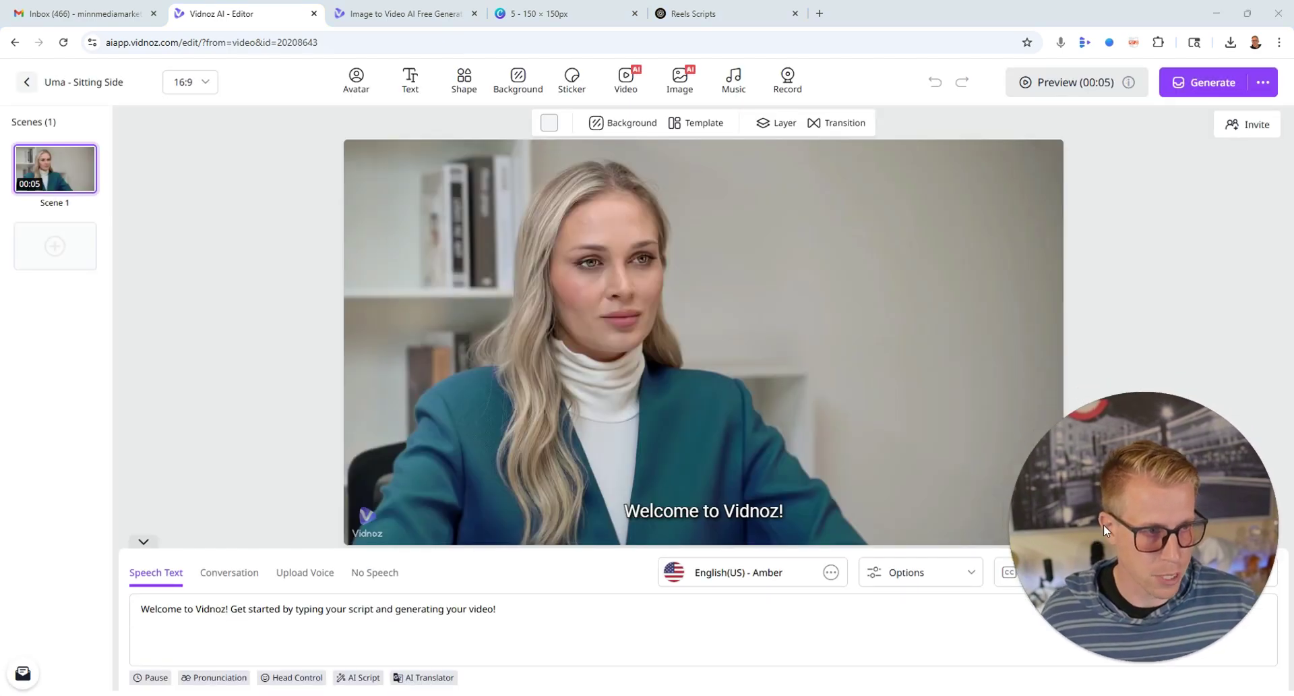
- Replace the speech with the wedding-cost script and choose the Upload Voice option
key(ctrl+a)
text(Why do weddings cost more than down payments now? Venue, food, DJ, flowers — suddenly your big day costs $30,000. And if you try to keep it small? People act offended. What happened to celebrating love without going broke?)
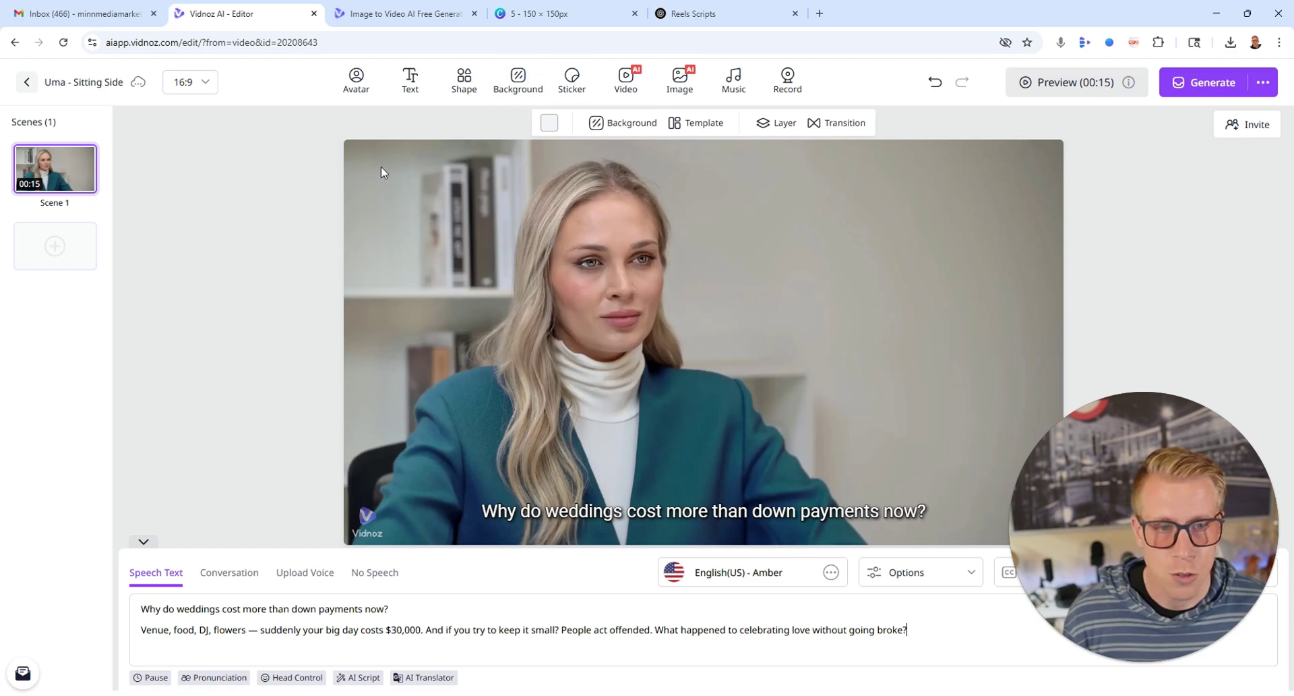
click(356, 79)
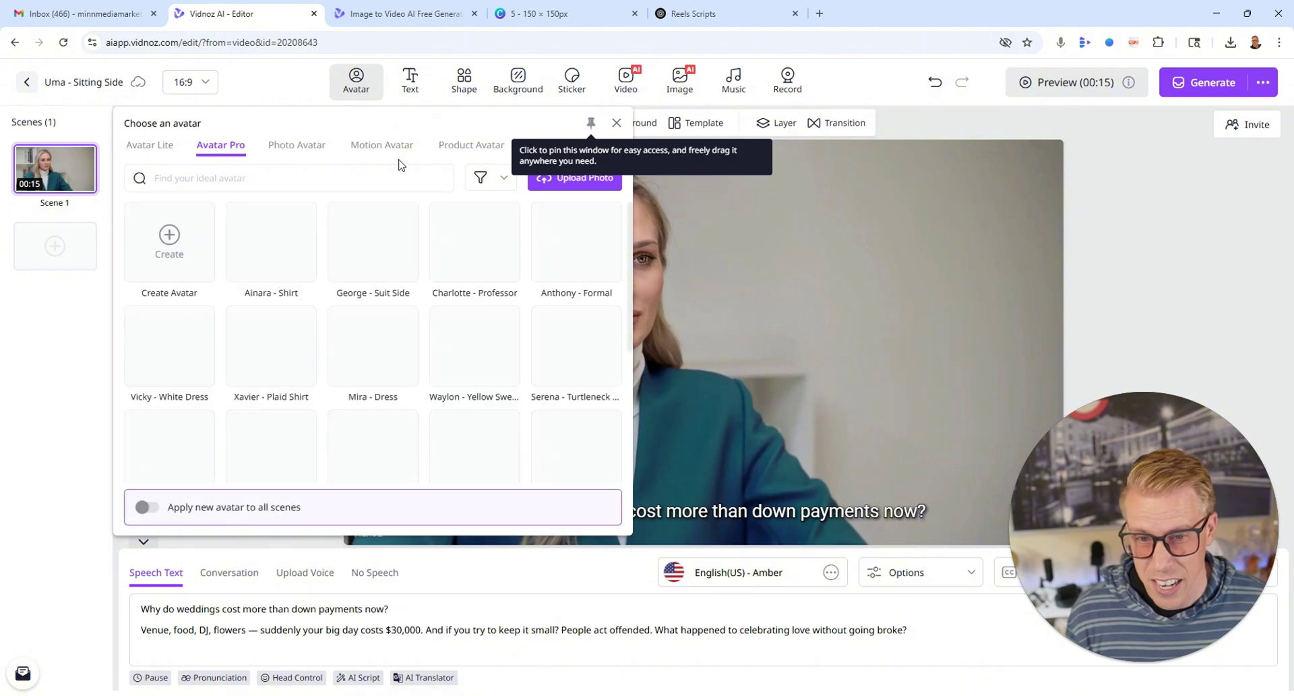
click(618, 123)
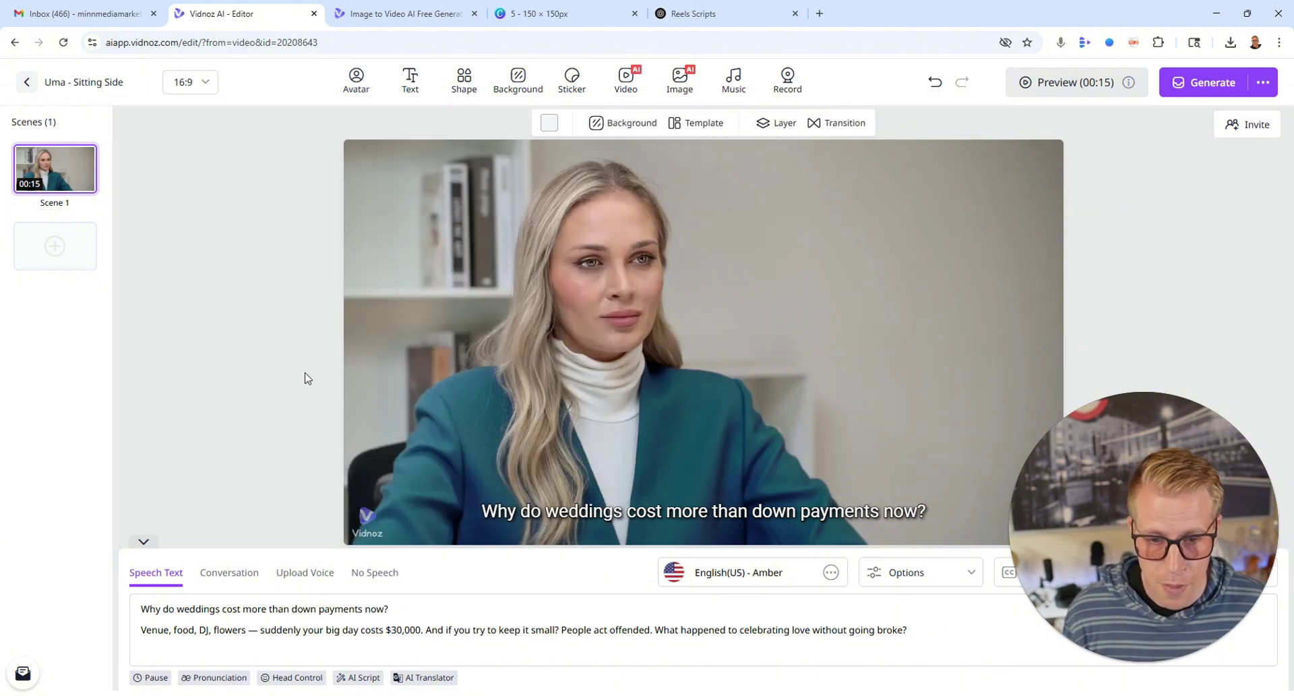
click(313, 577)
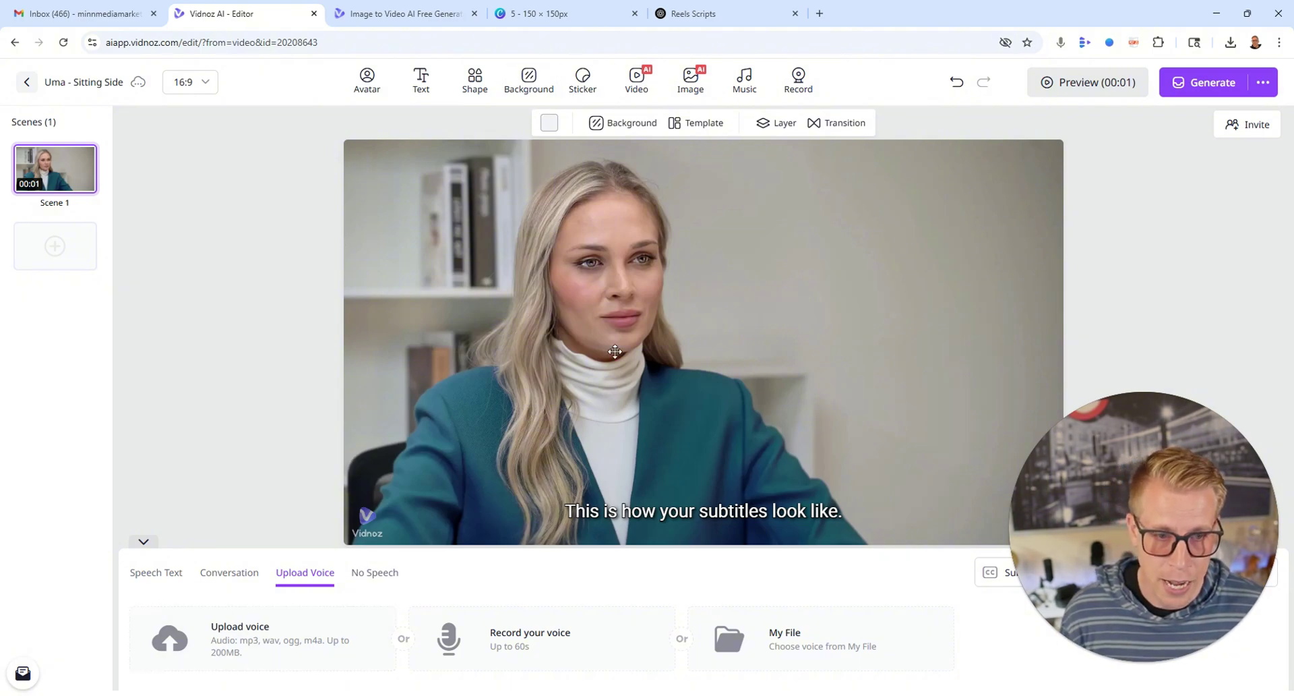
- Swap the seated woman for the orange-sweater Waylon avatar, enlarged and nudged left
click(615, 351)
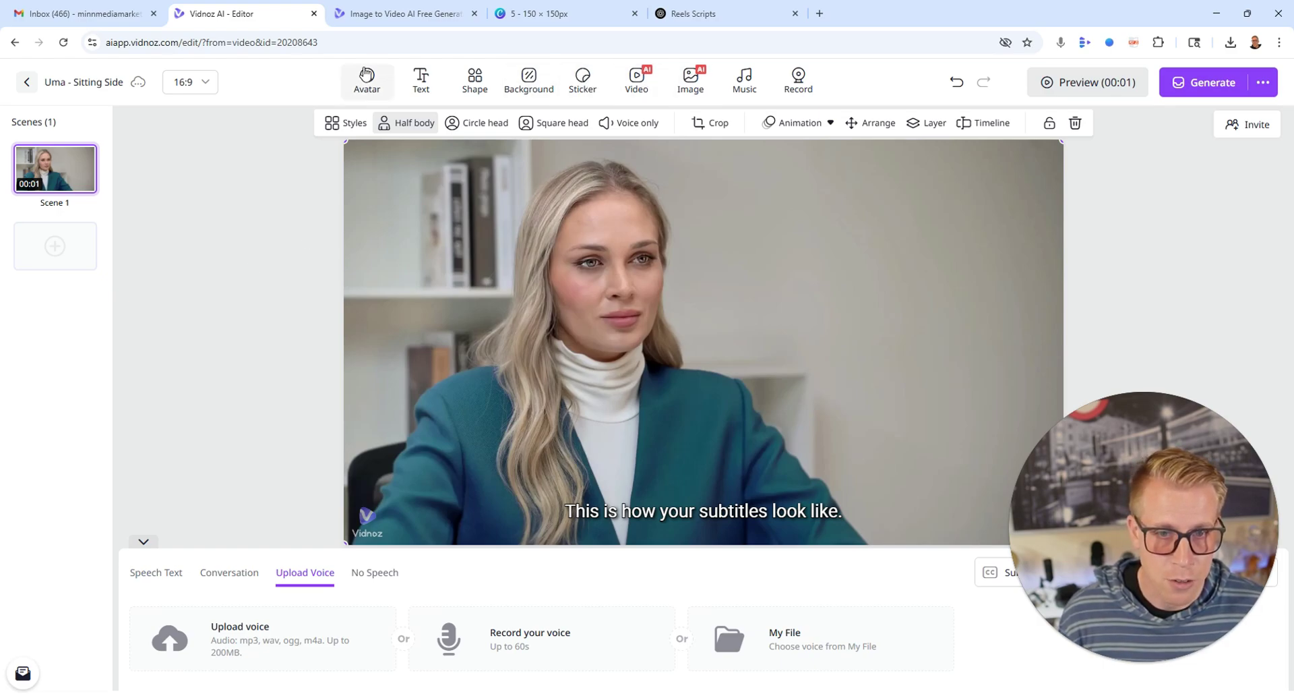
click(366, 74)
click(470, 346)
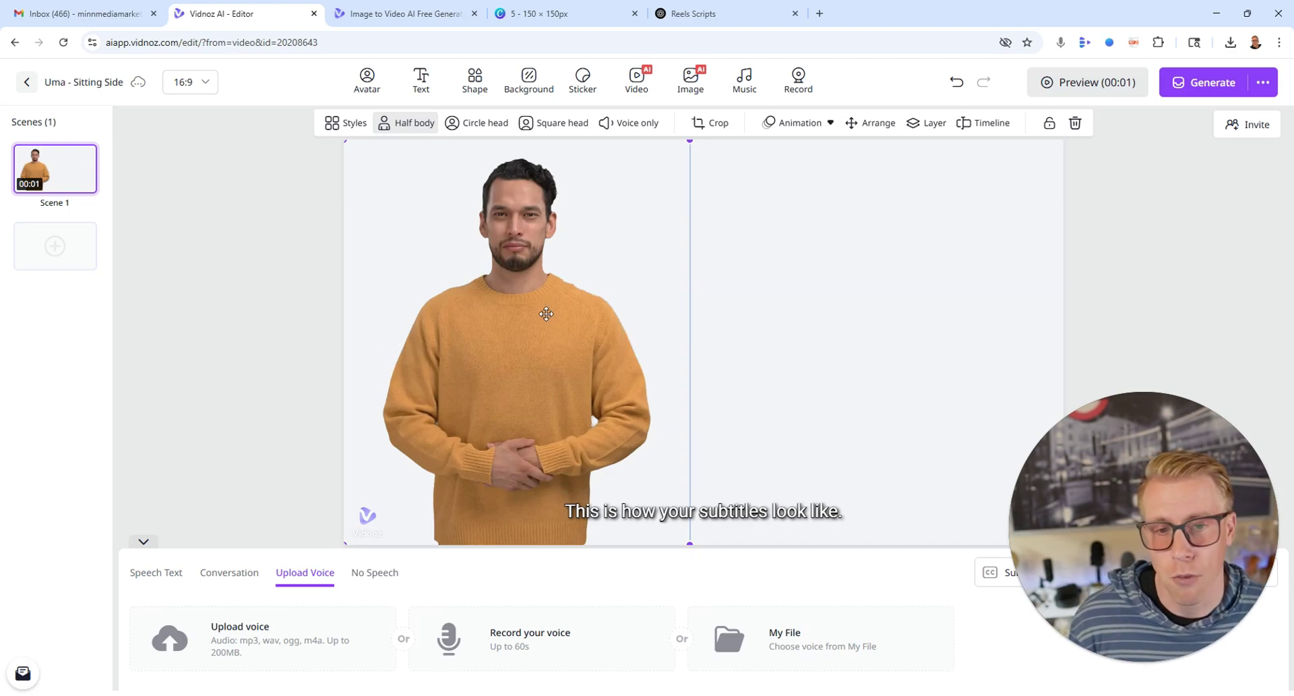
drag(689, 543, 930, 593)
drag(536, 361, 522, 362)
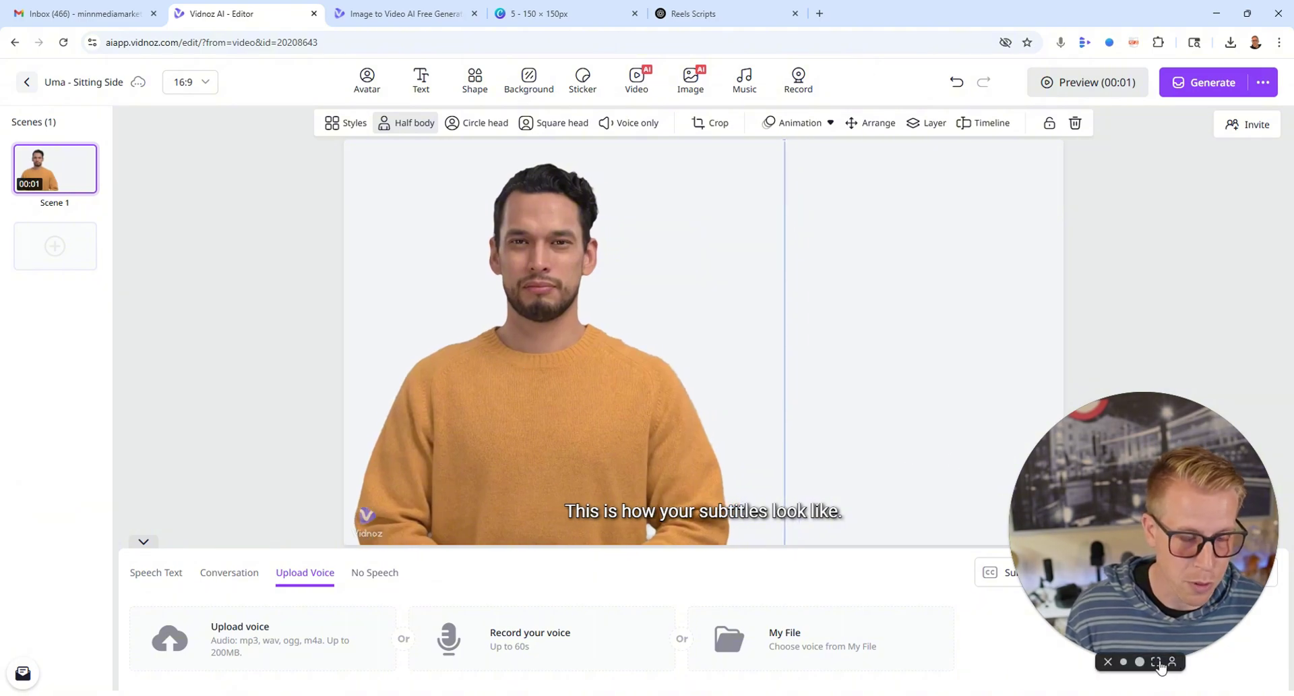
click(1155, 662)
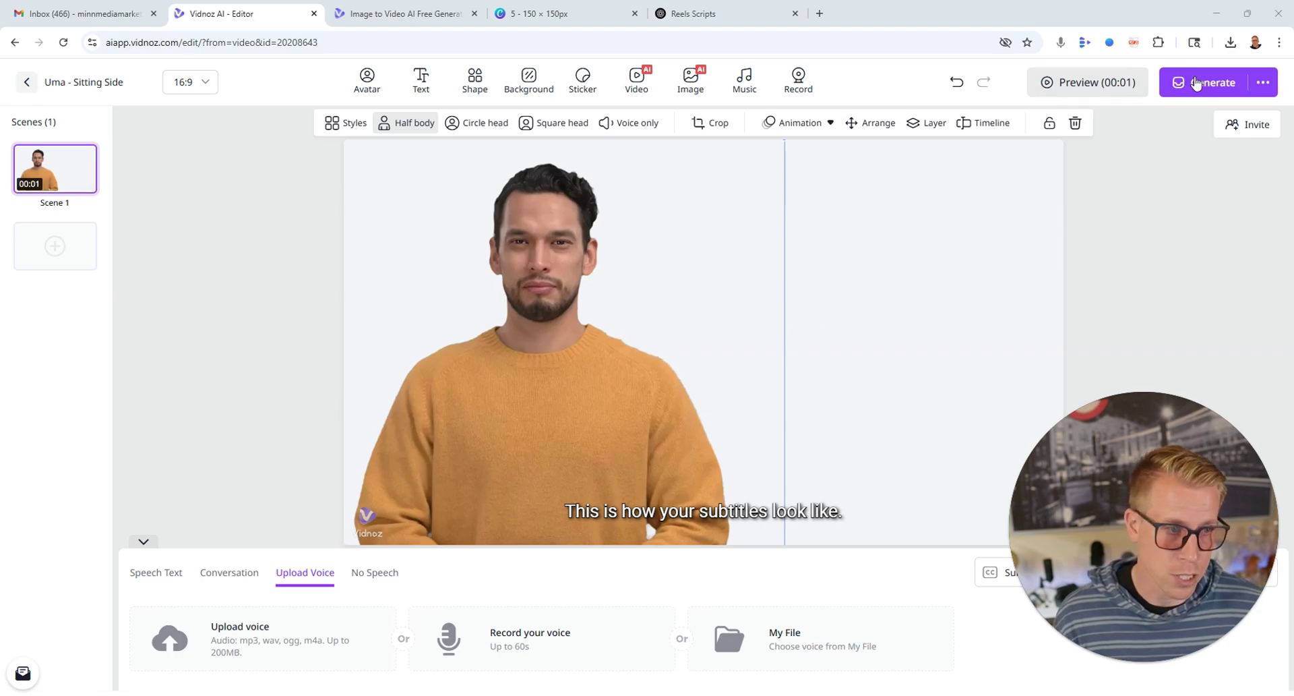
- Compare the Conversation and No Speech modes, then return to the wedding-cost Speech Text script
click(249, 573)
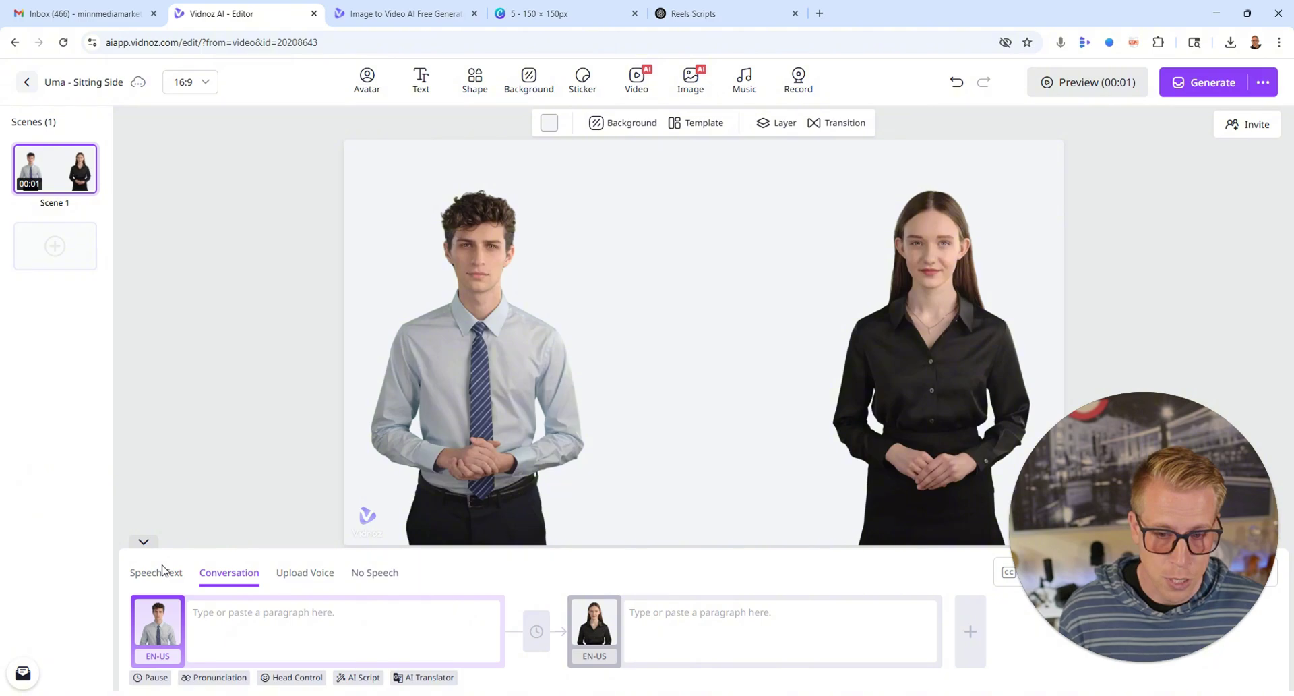
click(159, 572)
click(371, 574)
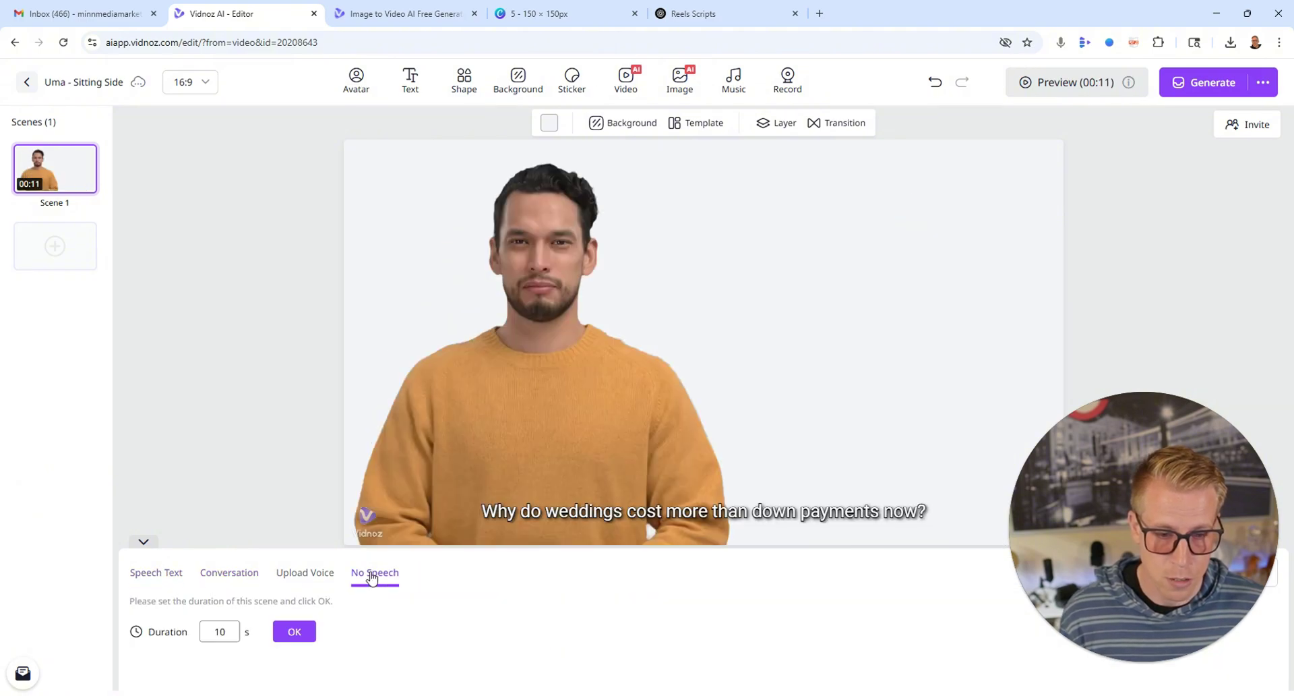
click(170, 576)
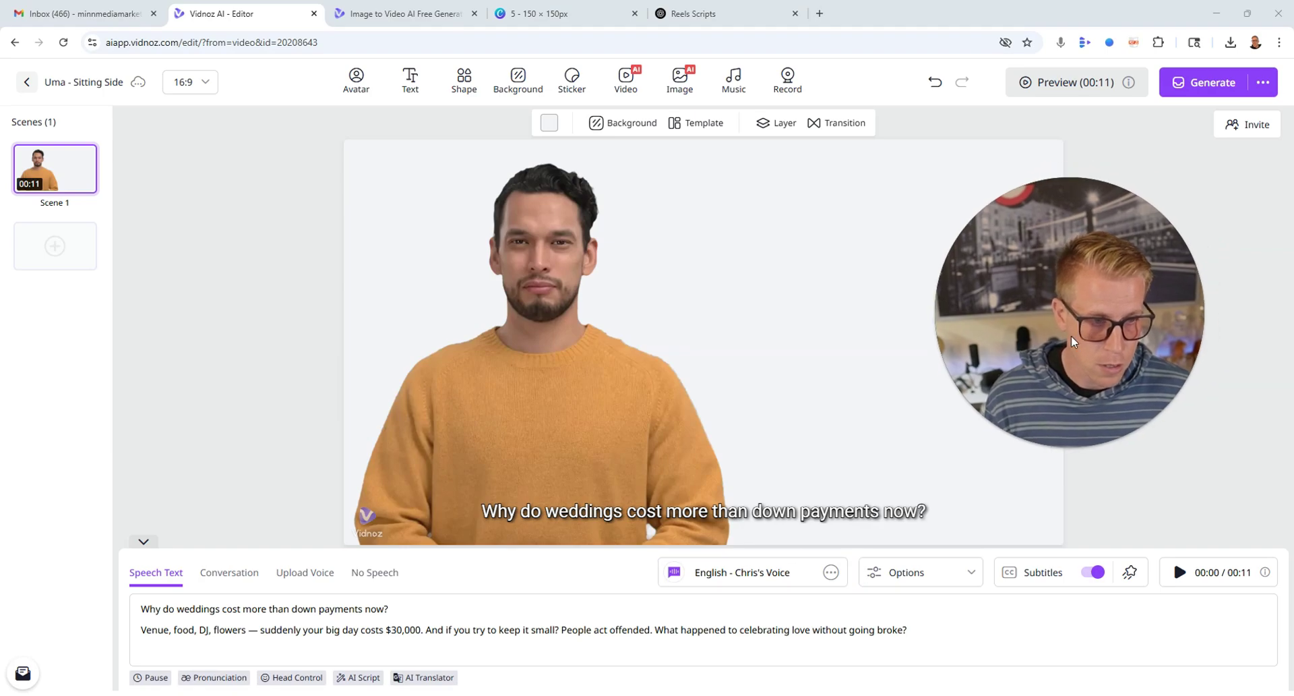
- Play a preview of the avatar video
click(1067, 90)
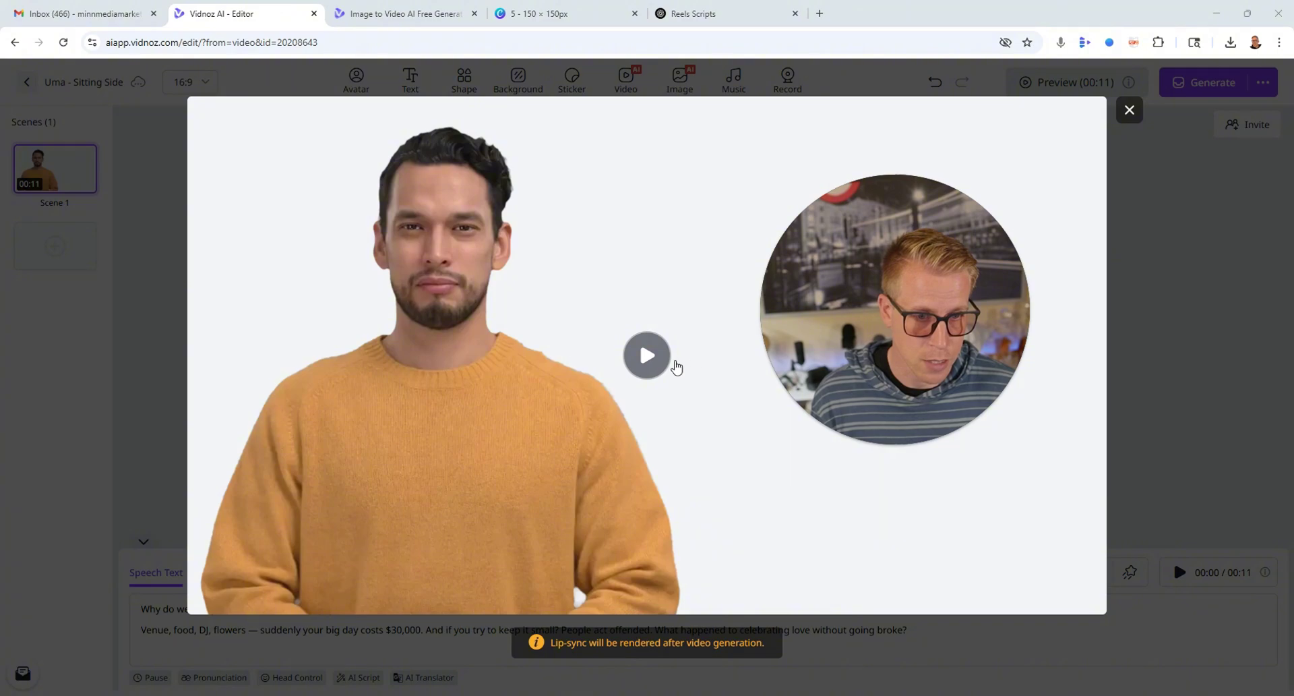
click(648, 359)
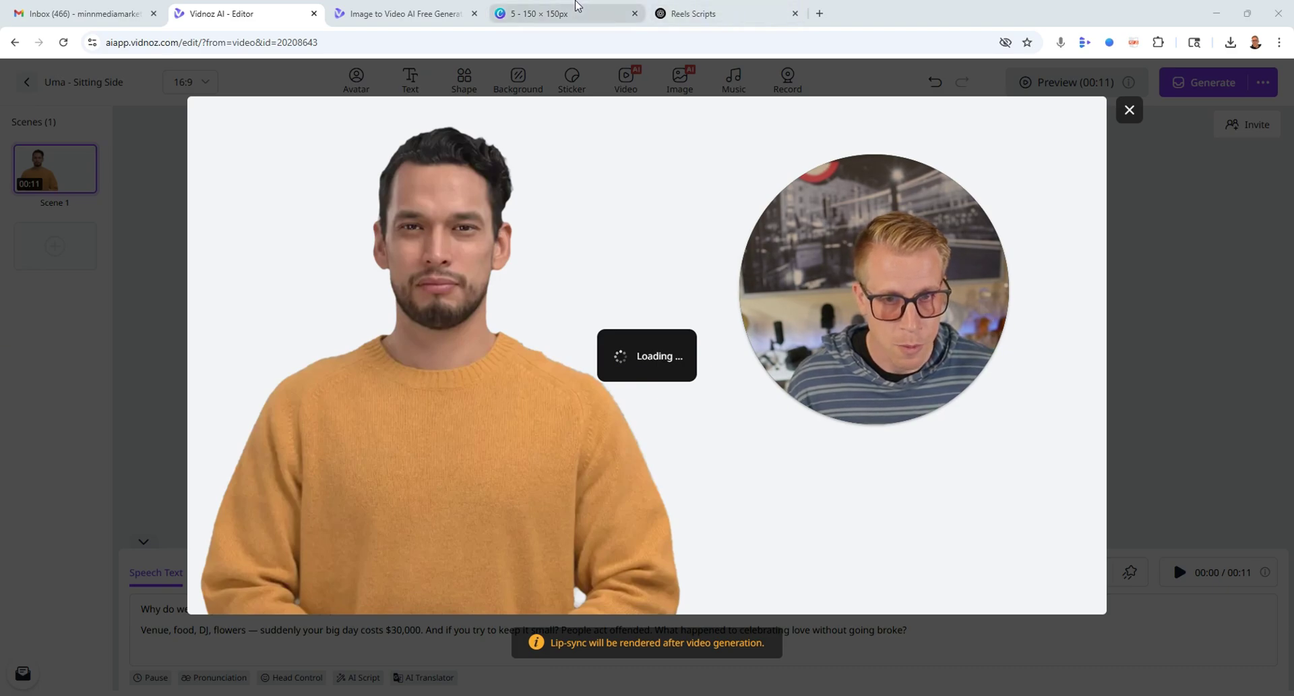
click(403, 14)
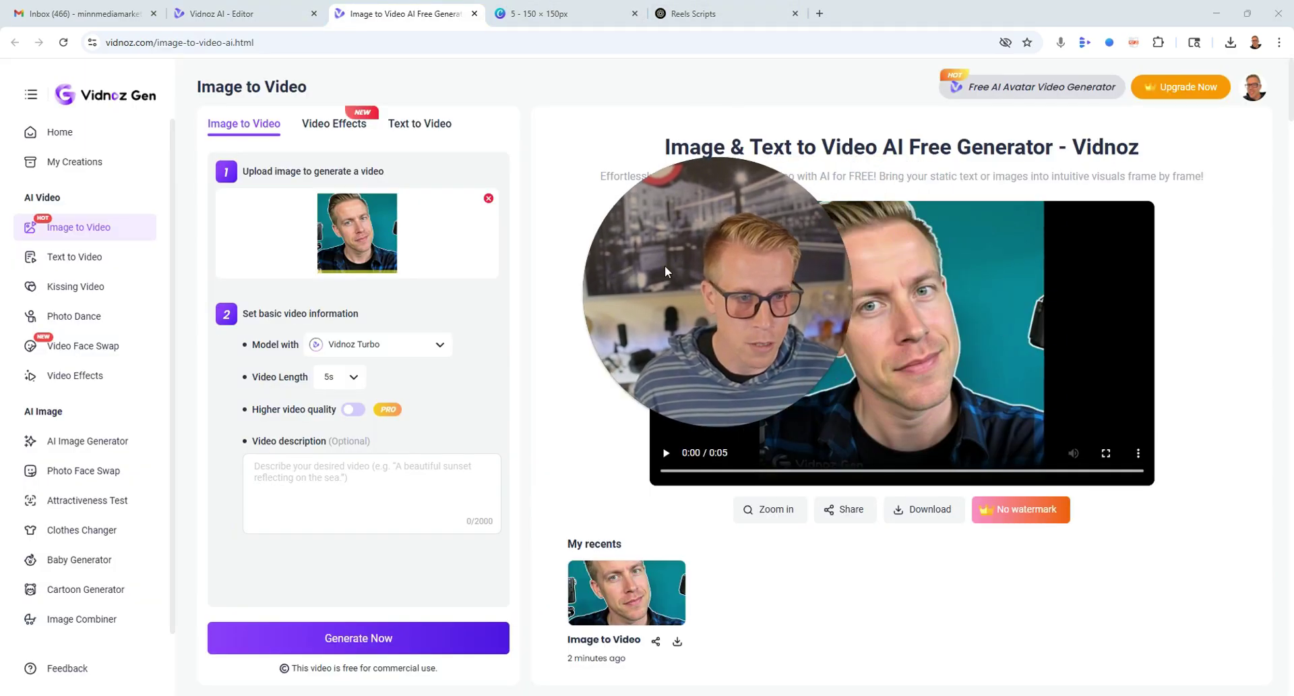
- Show the Vidnoz Gen upgrade plans with monthly instead of yearly prices
click(1180, 86)
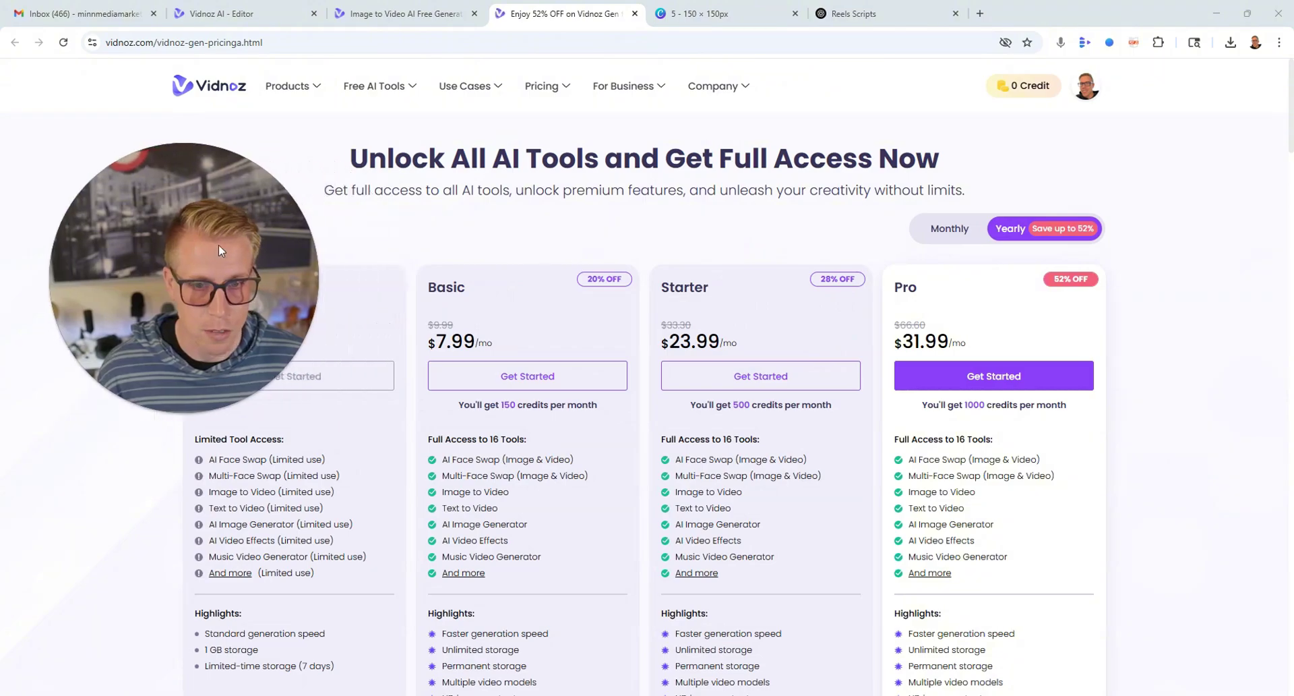
click(949, 229)
drag(905, 451, 819, 285)
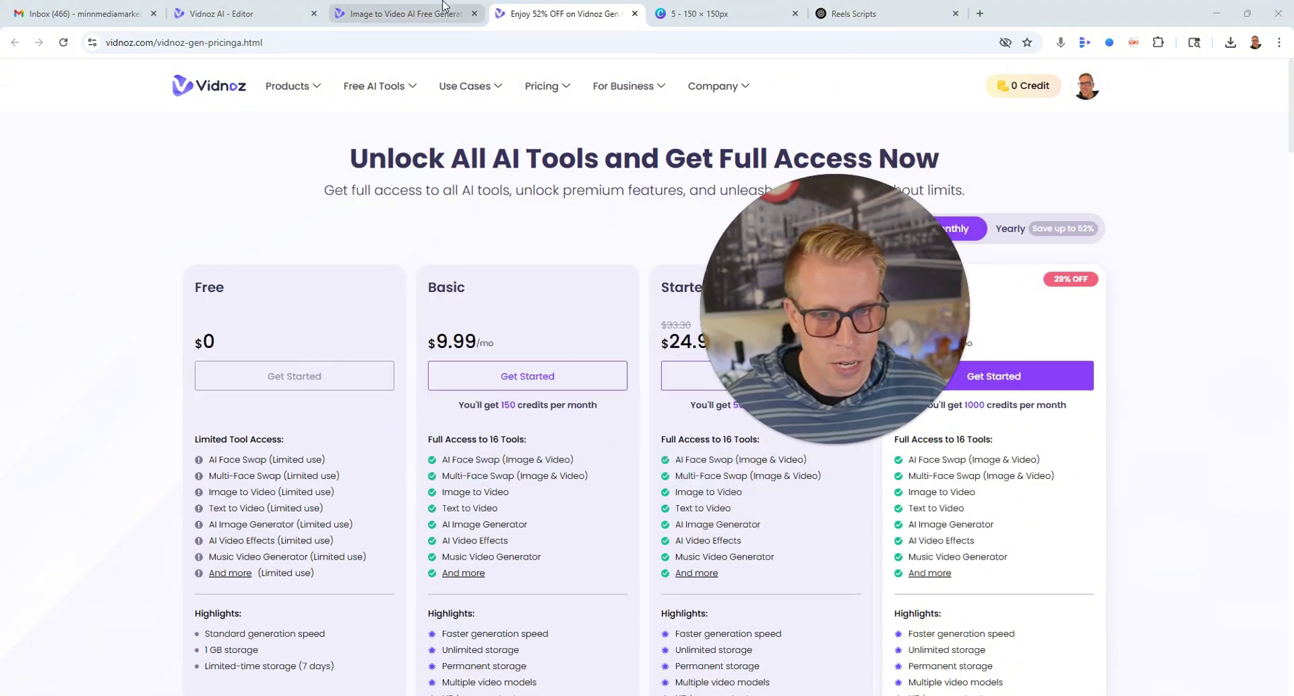
click(472, 11)
- Close the Image to Video page, then pause and close the 16-second preview
click(477, 13)
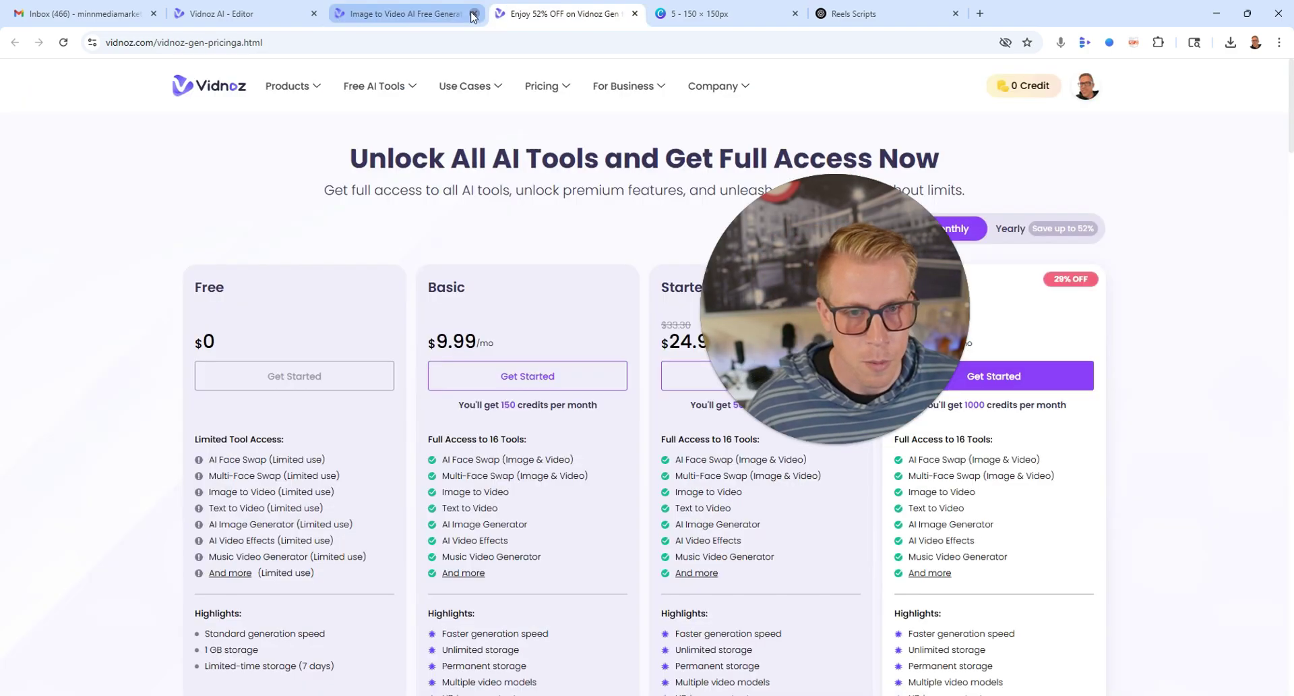
click(211, 12)
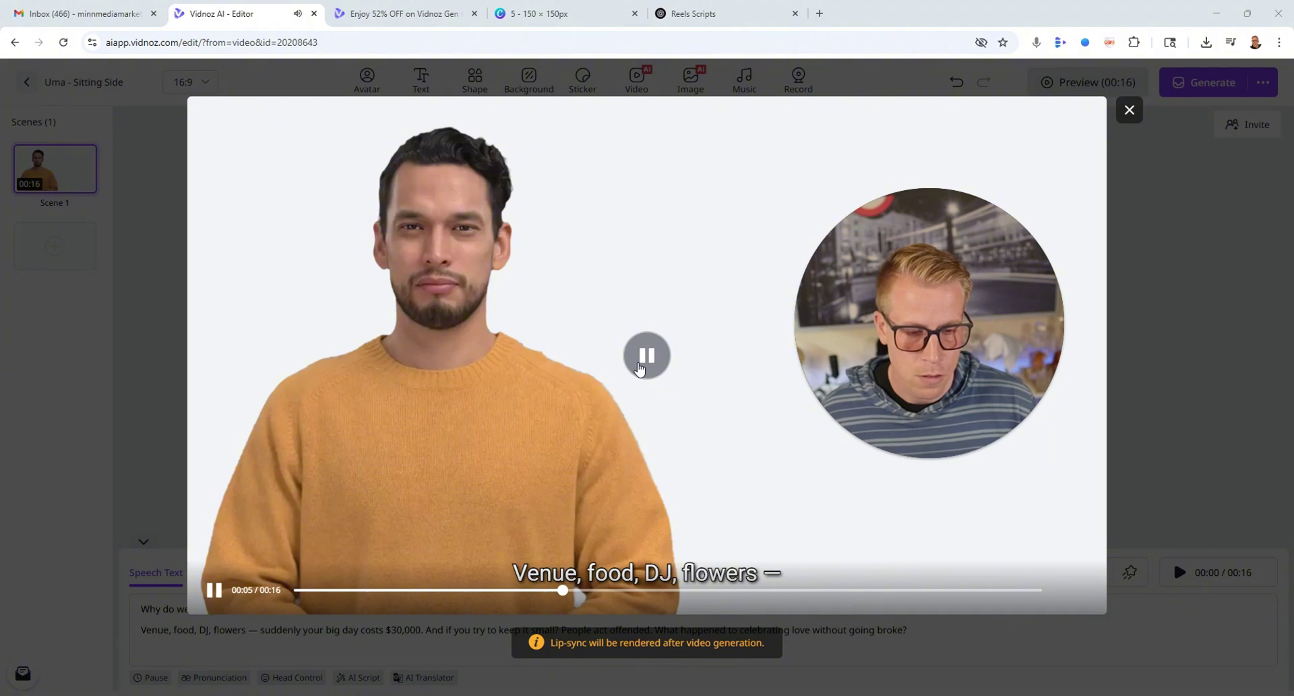
click(640, 367)
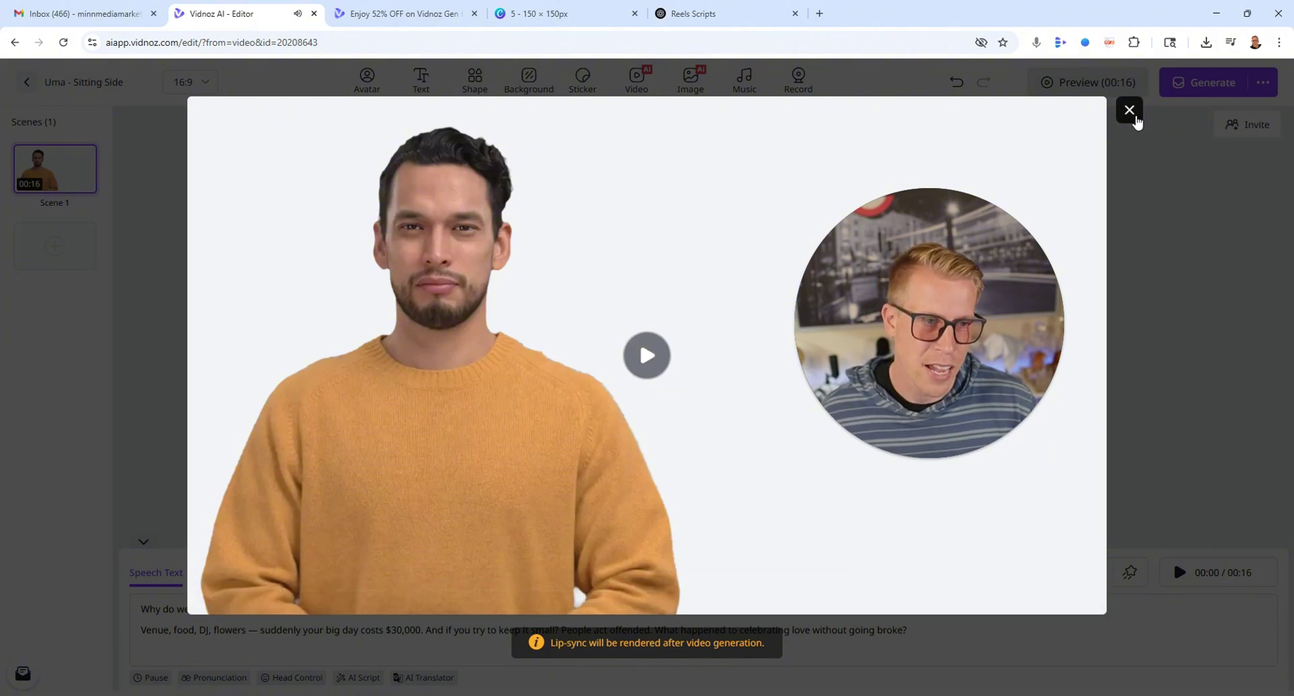
click(1129, 111)
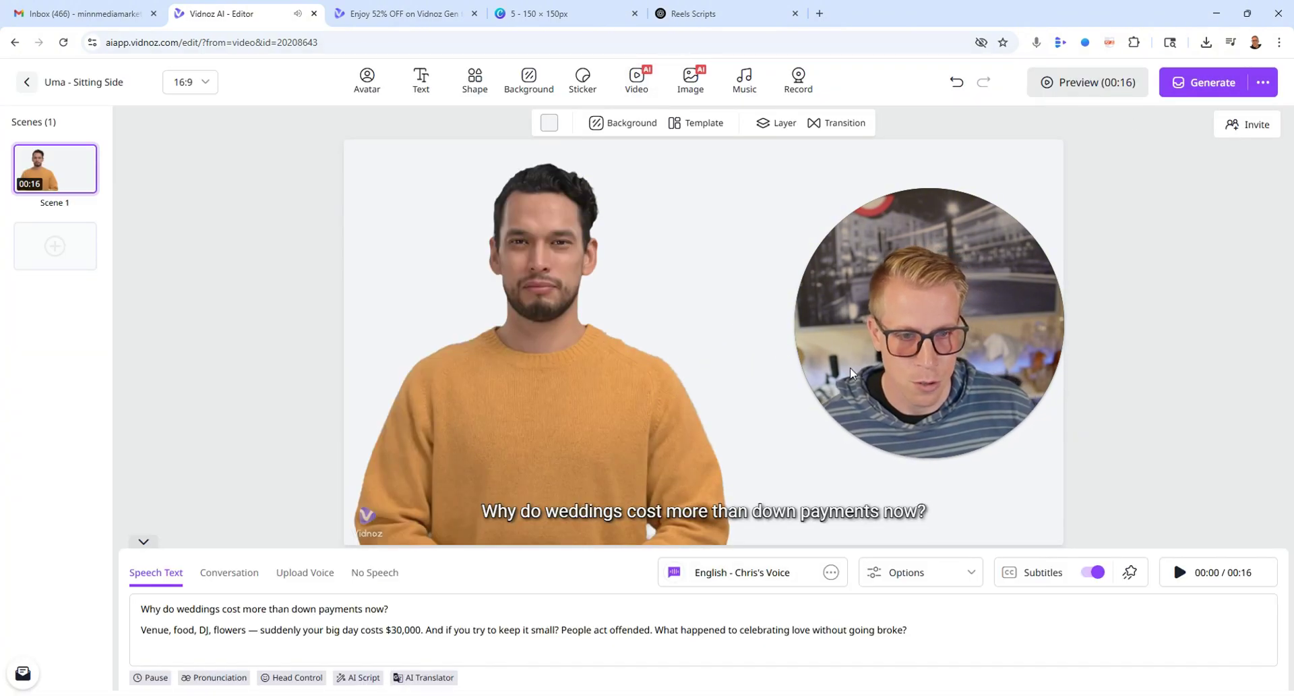
- Bring back the monthly pricing plans: Starter $24.99/mo with 500 credits, Pro $46.99/mo
mouse_move(946, 465)
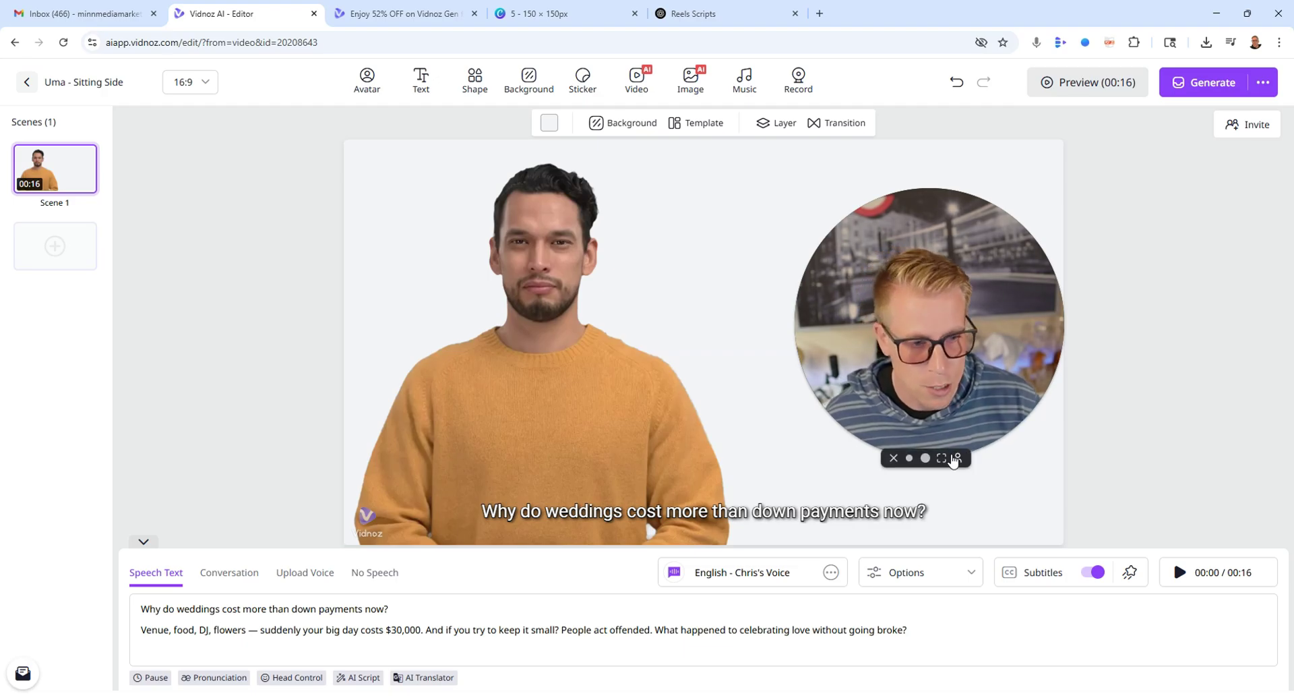
click(942, 459)
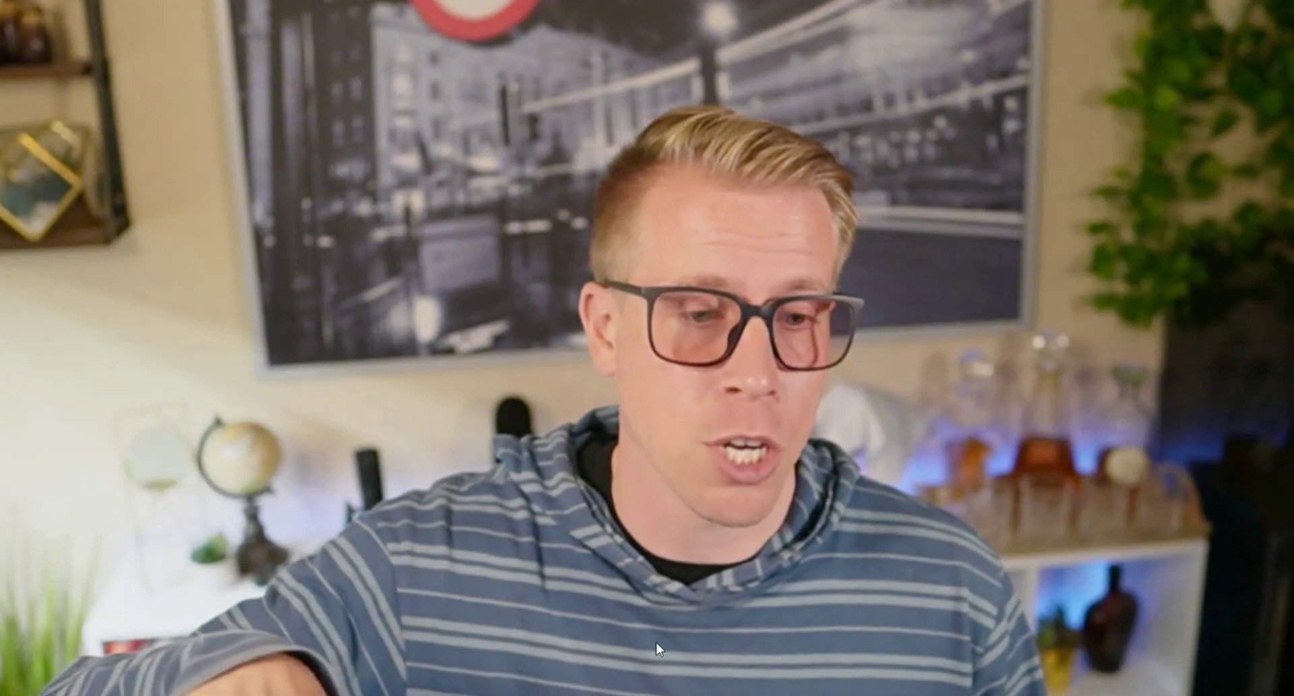
click(653, 664)
click(643, 667)
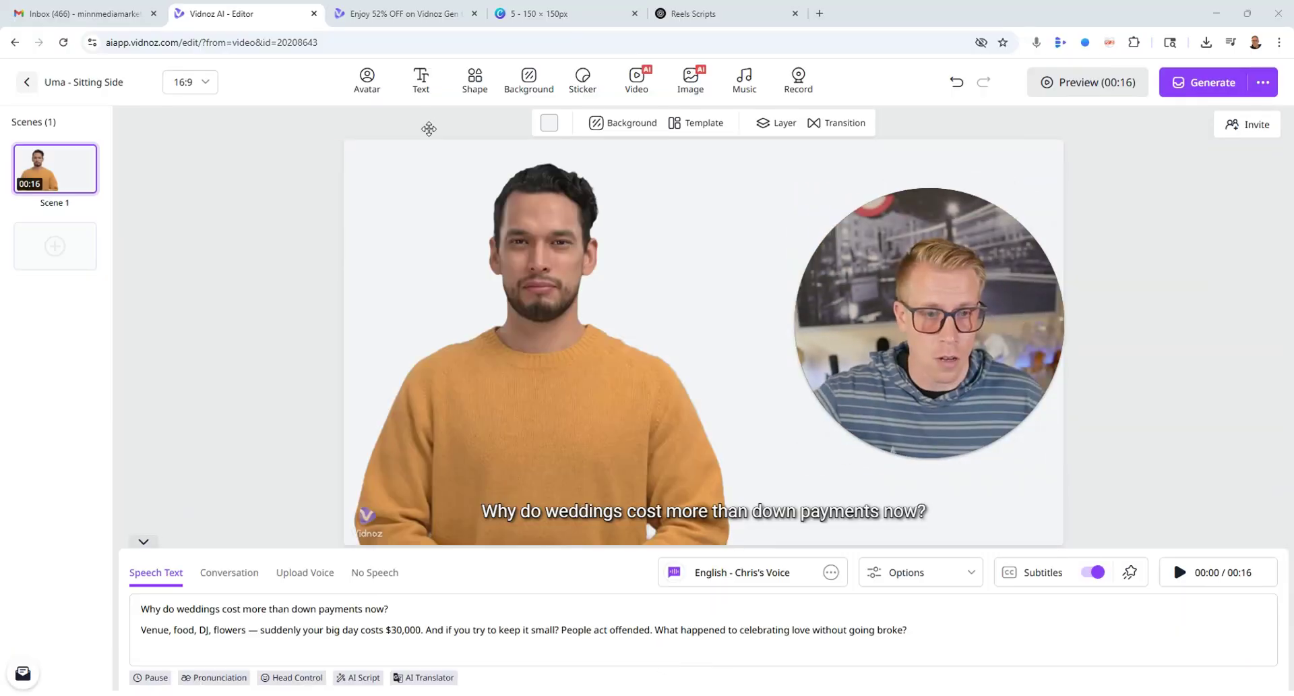
click(429, 14)
drag(887, 346, 917, 495)
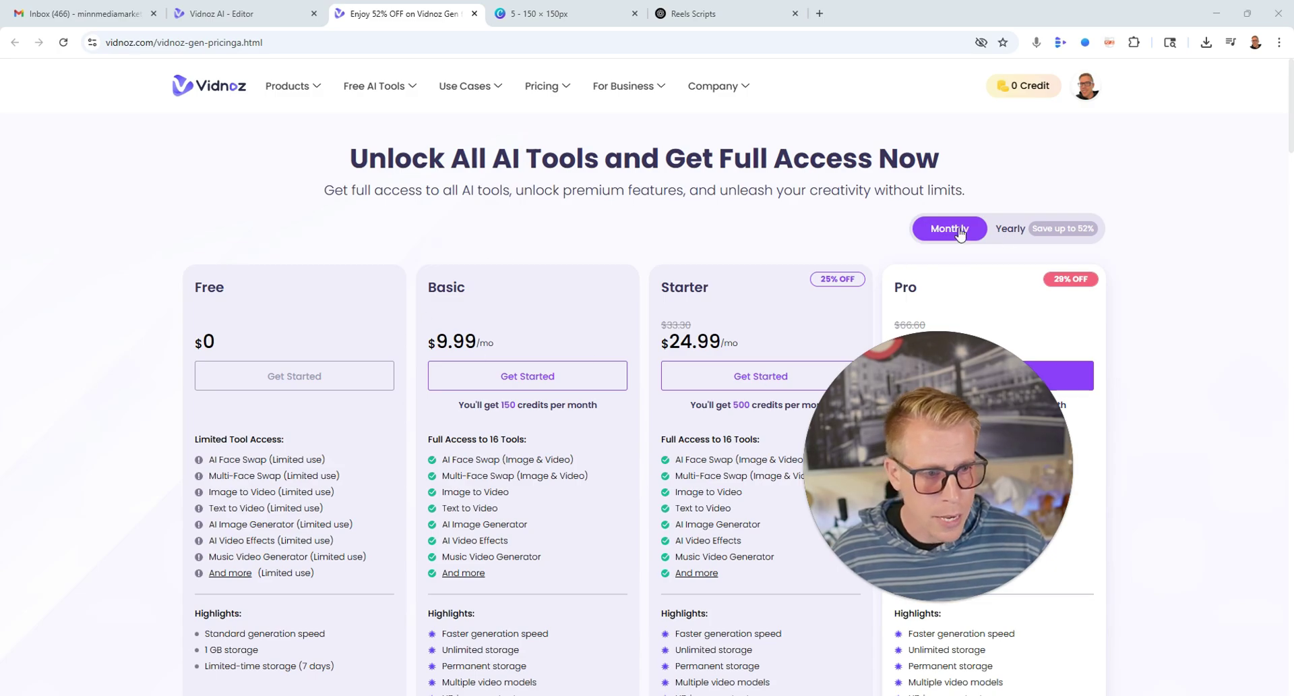
- Scroll through the pricing plans, then return to the editor tab with the Waylon scene
drag(944, 438, 1059, 413)
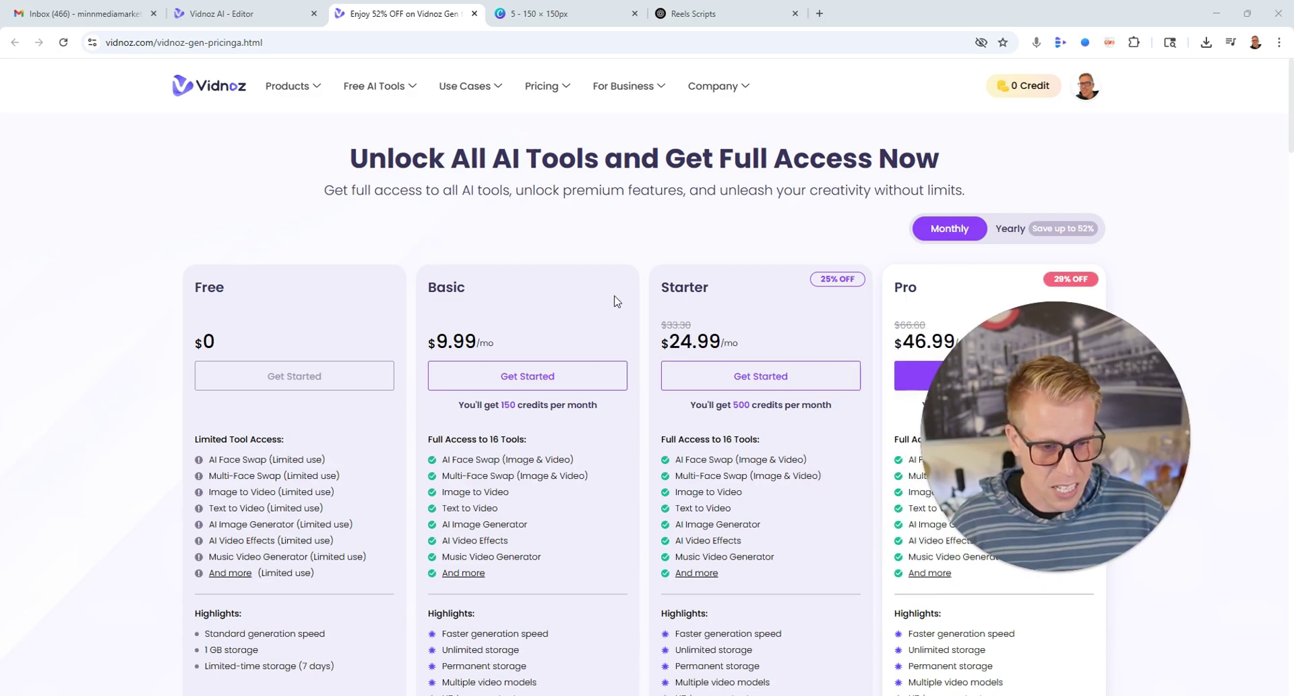
scroll(627, 448, down, 3)
scroll(651, 428, up, 2)
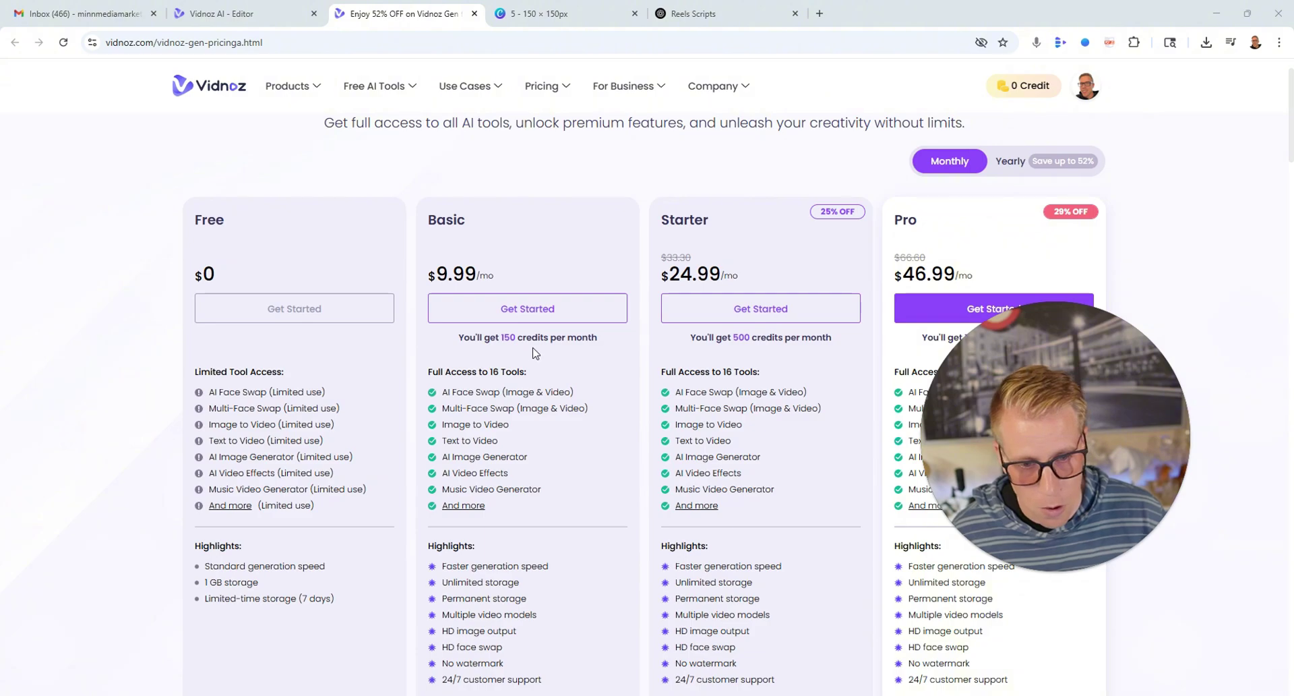
click(216, 13)
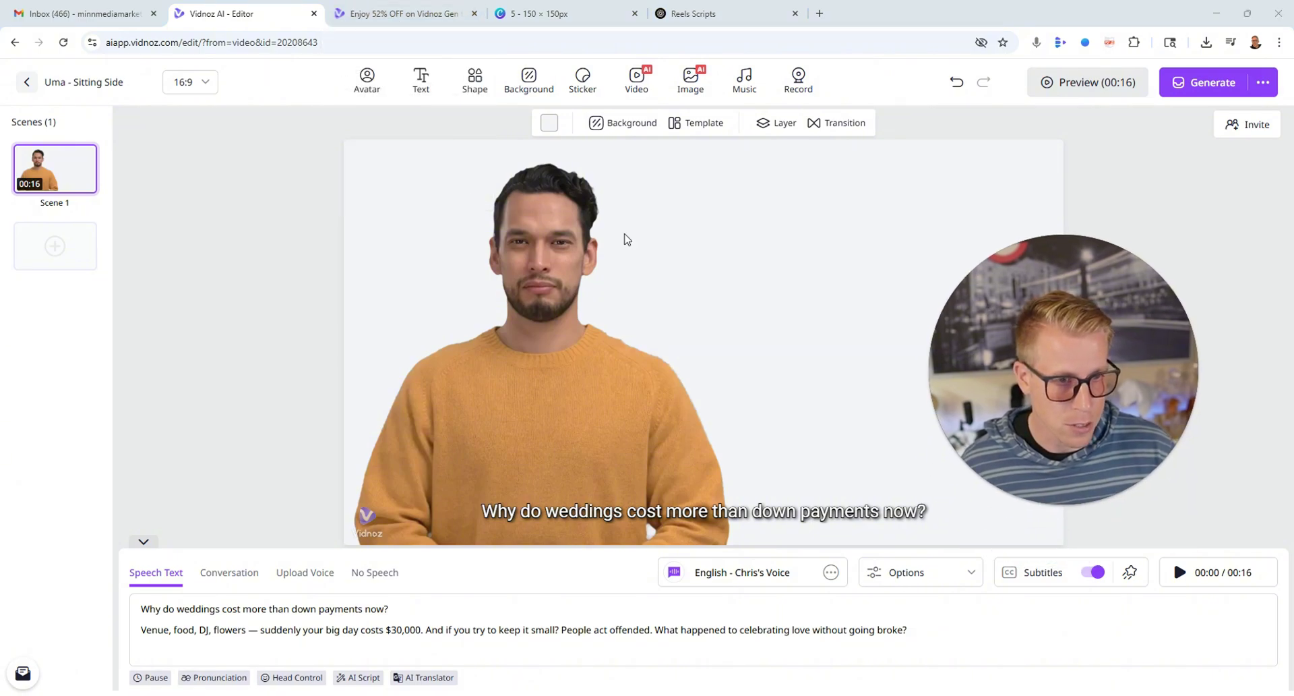
- Show the Vidnoz AI upgrade plans monthly: Starter $26.99/mo, Business $74.99/mo, Enterprise
click(27, 83)
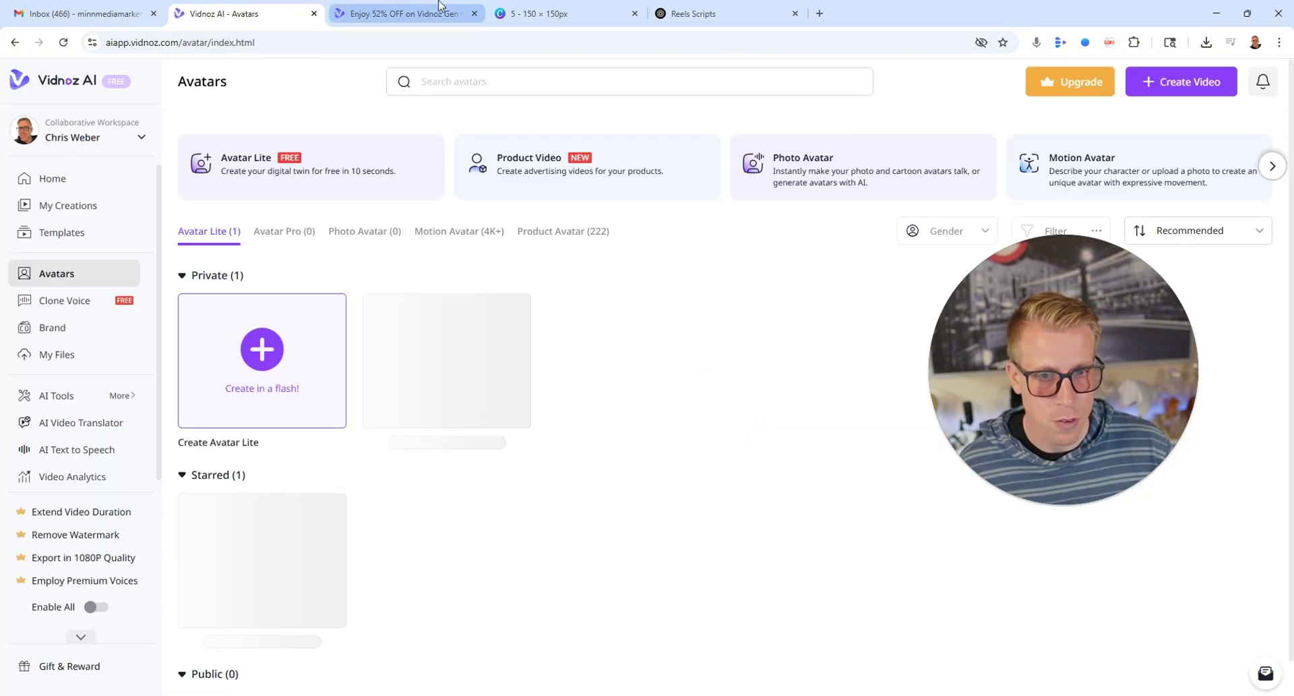
click(1094, 93)
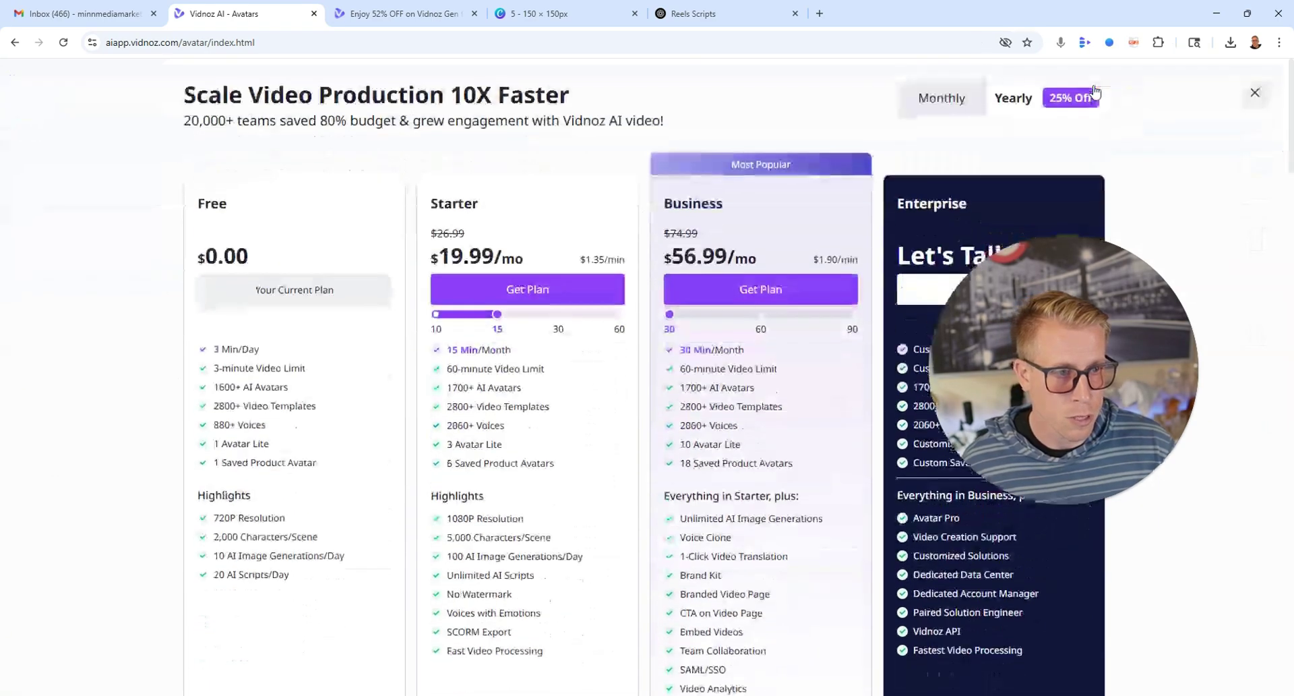
click(974, 105)
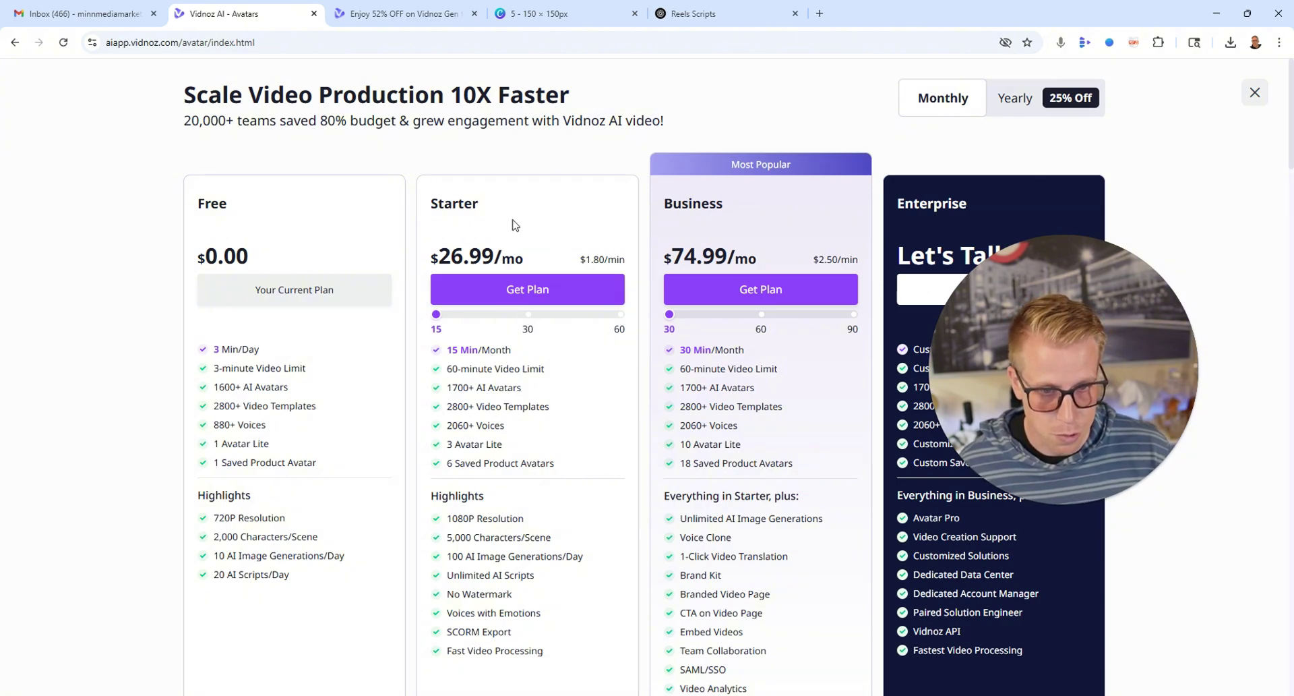
- Compare these plans against the Vidnoz Gen pricing by switching between both pricing tabs
click(398, 6)
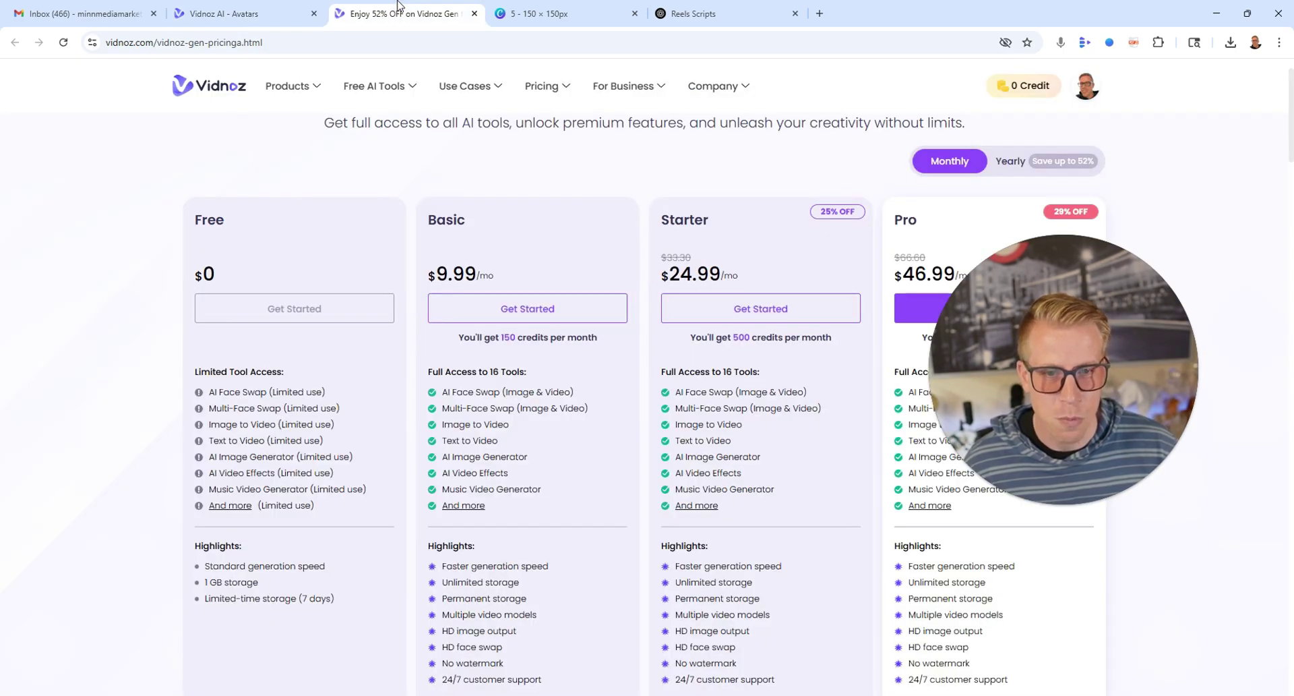
click(266, 7)
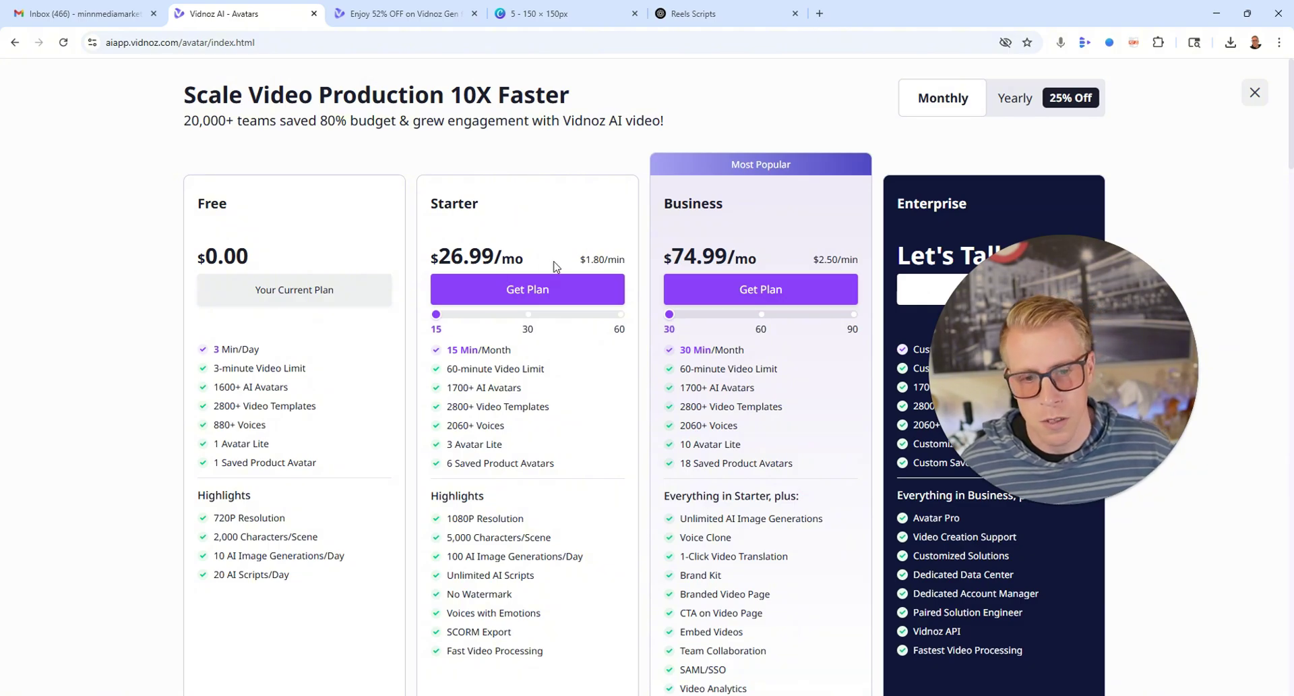
click(398, 11)
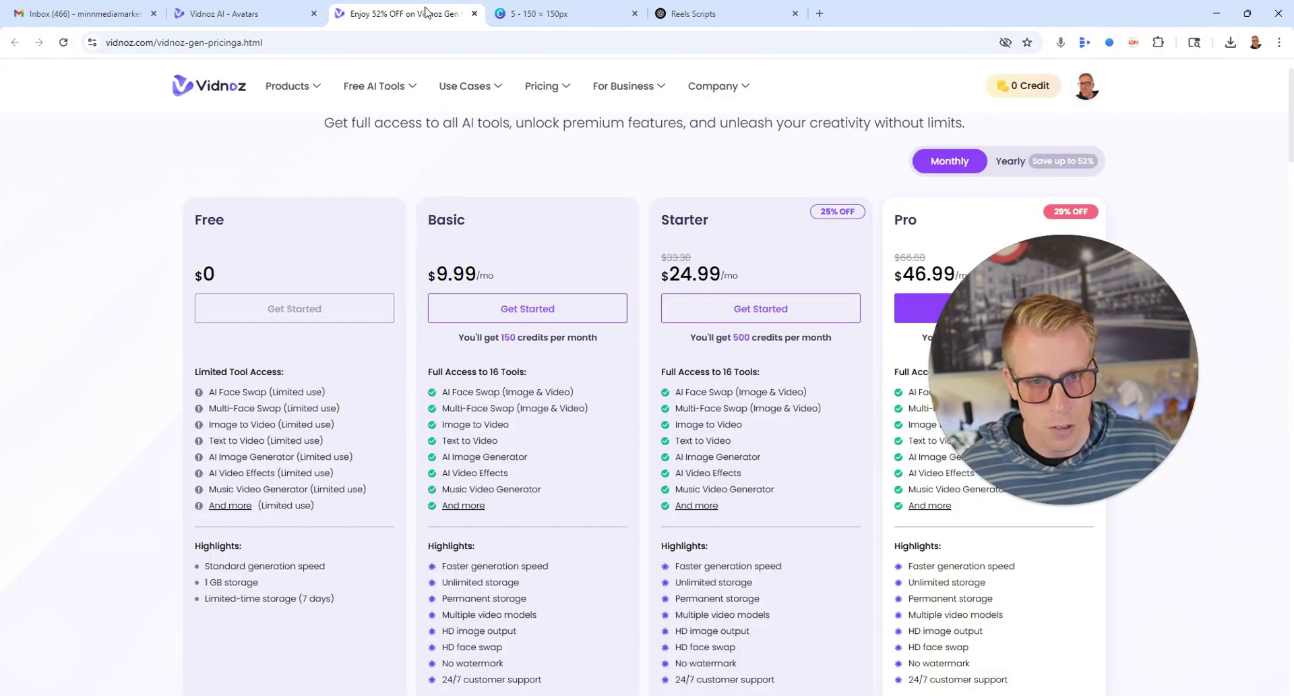
click(287, 7)
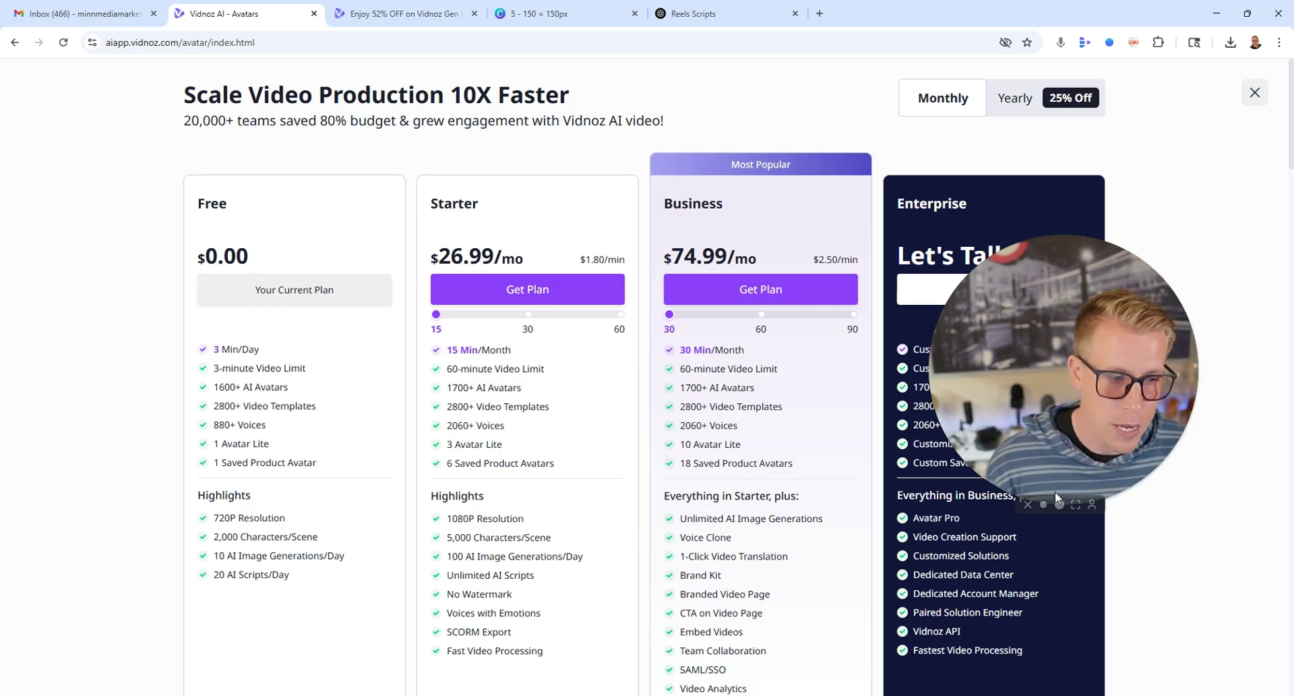
click(1076, 505)
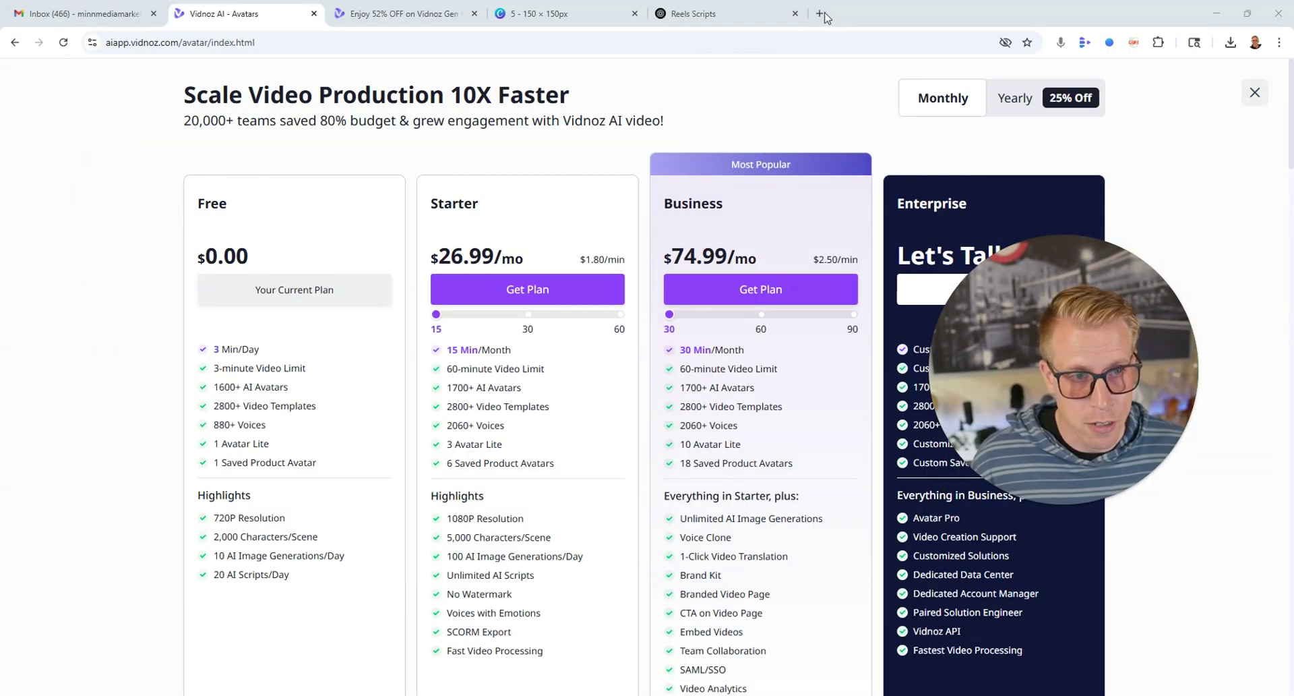
- Open HeyGen in a new tab and view its plans: Creator $29/mo, Team $39/seat
key(ctrl+t)
click(804, 46)
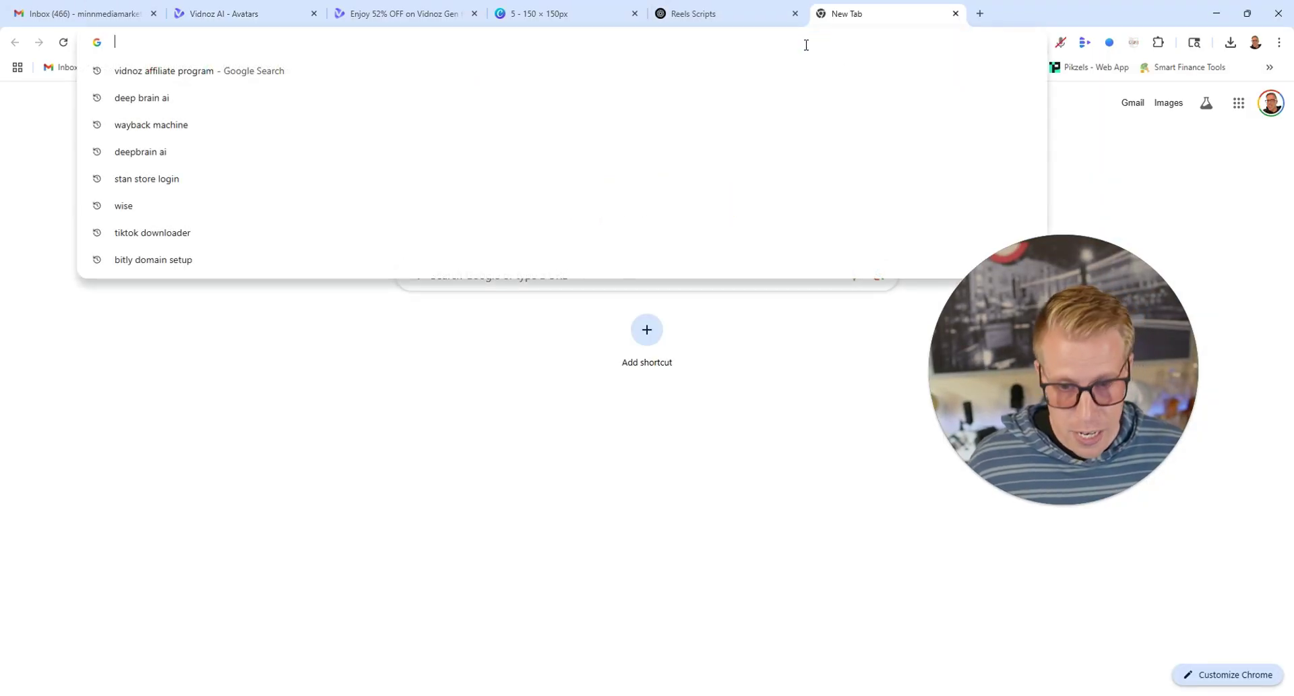
text(heygen)
key(Return)
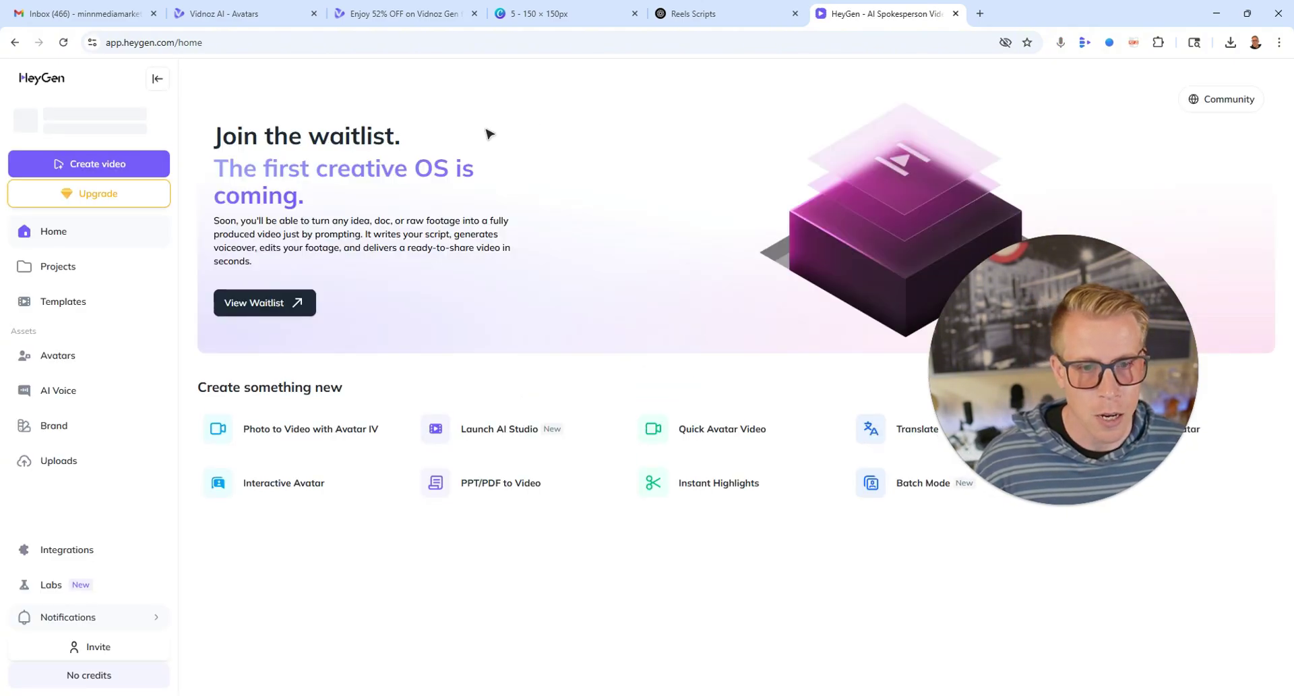
click(100, 201)
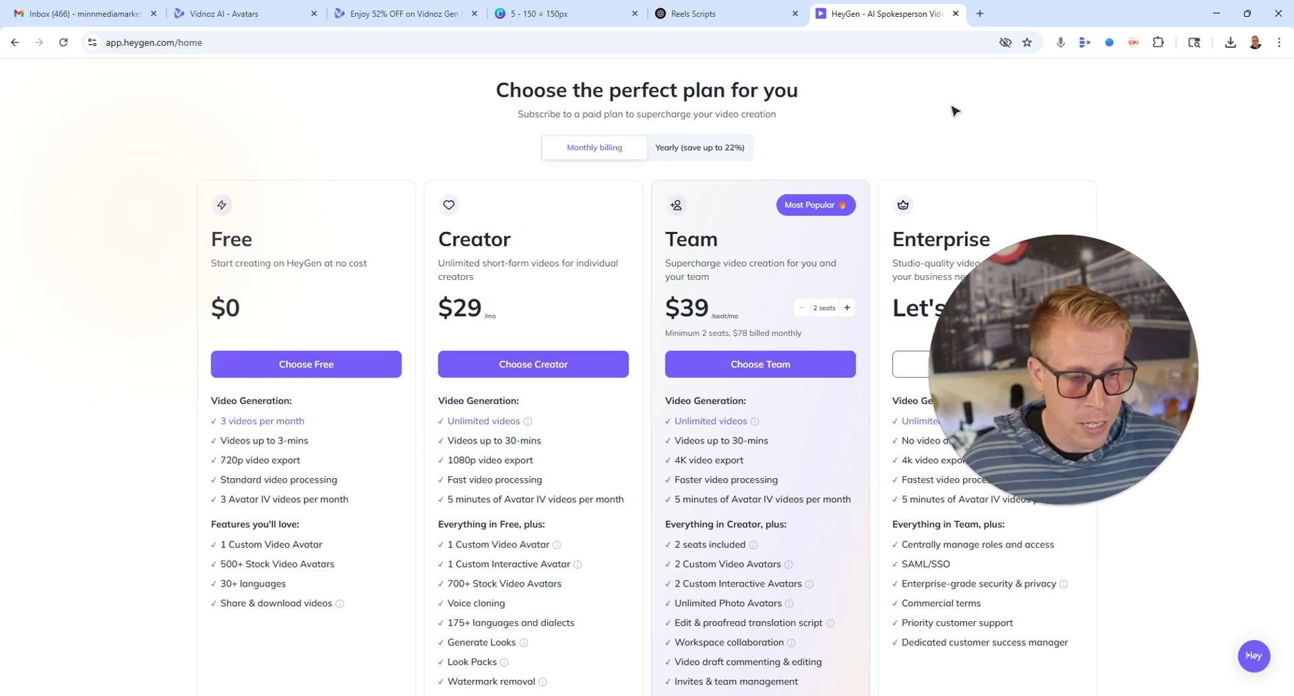
- Close the Vidnoz Gen 'Enjoy 52% OFF' pricing tab
click(1011, 506)
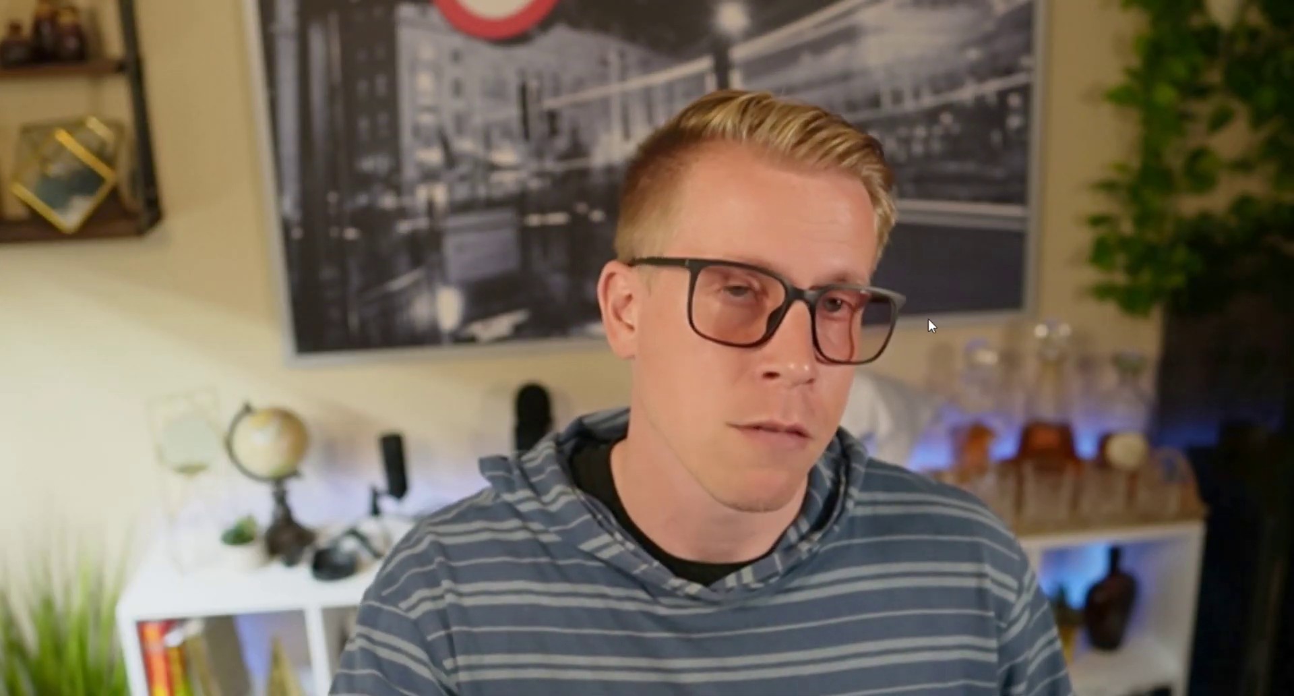
click(659, 667)
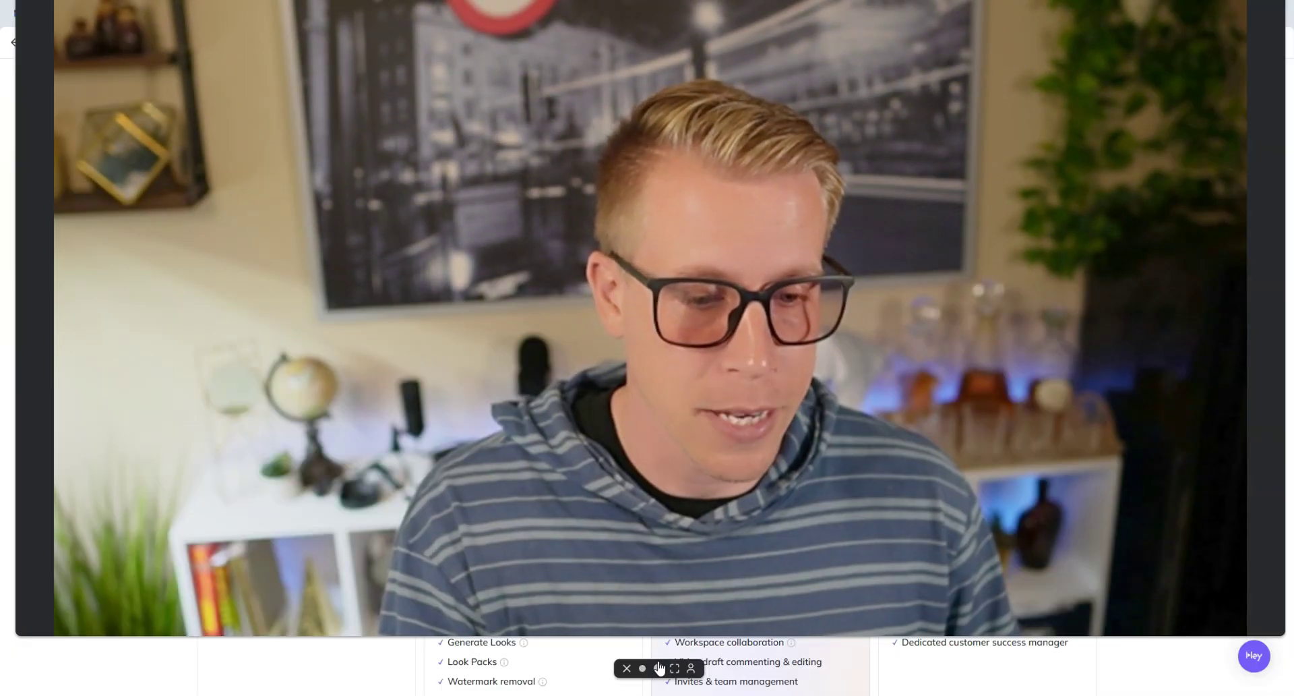
click(659, 667)
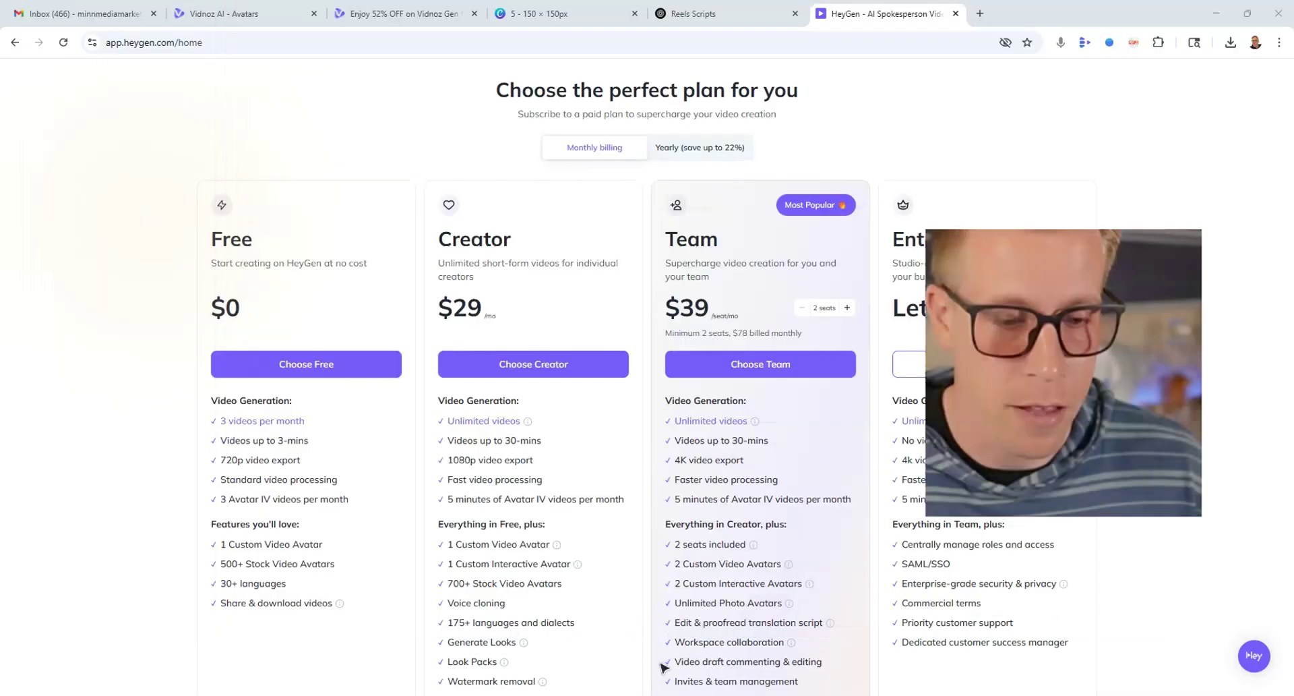
click(404, 20)
click(475, 14)
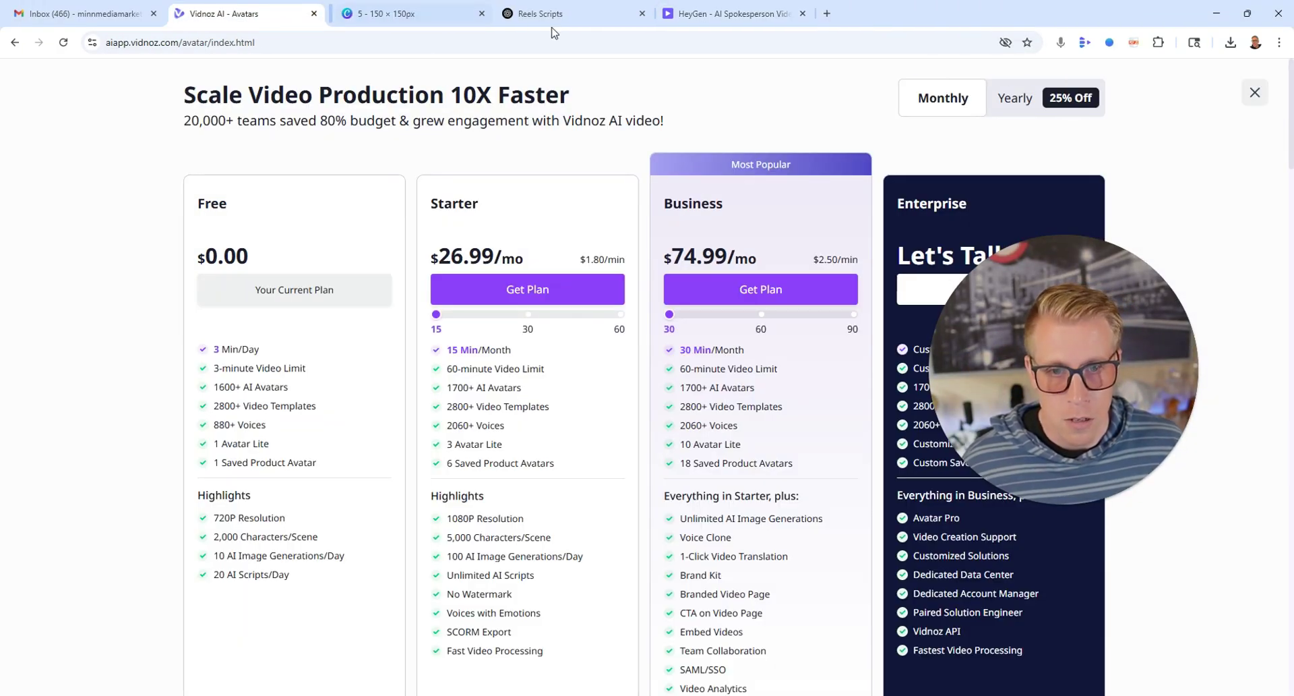
- Open the Free AI URL to Video Generator from the AI Tools collection
click(13, 42)
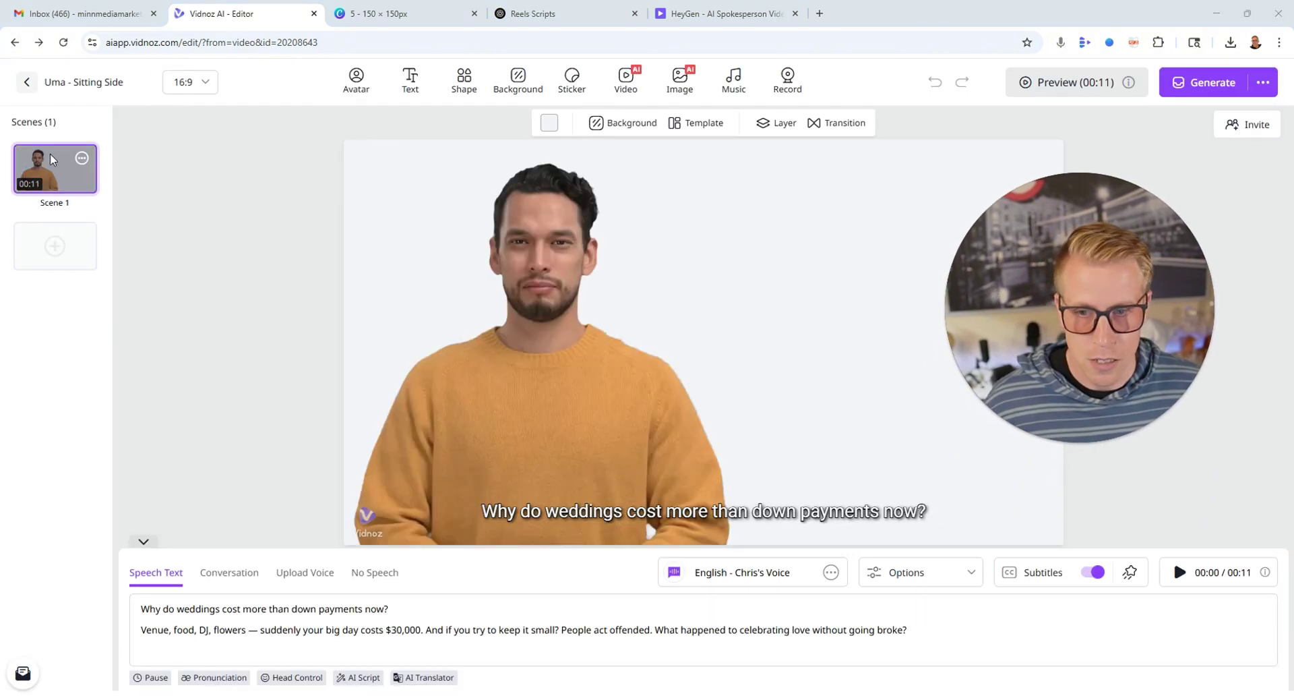
click(27, 81)
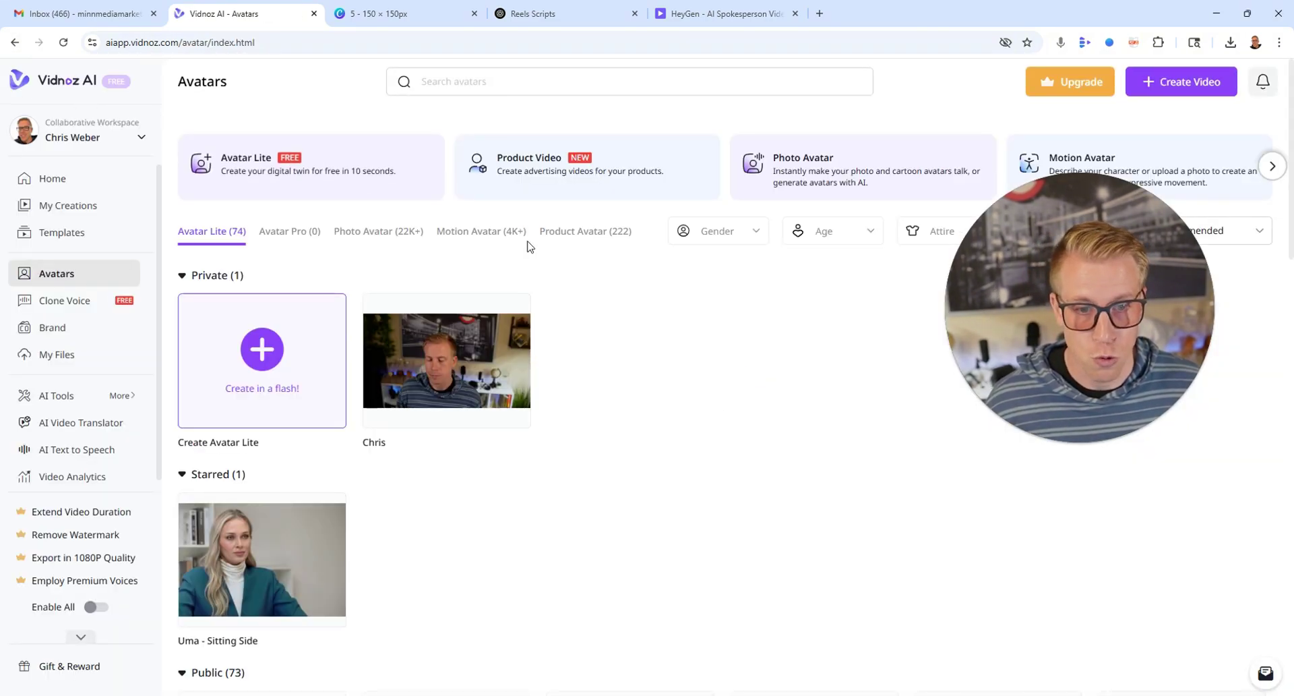
click(82, 397)
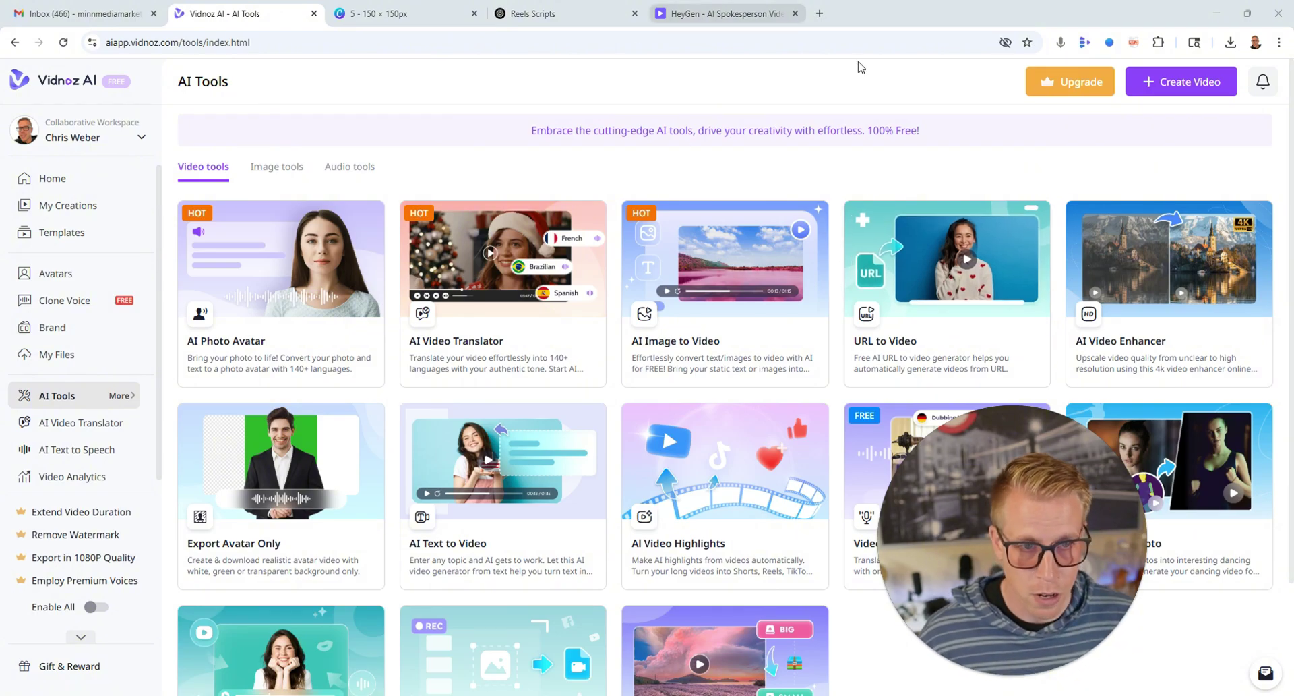
click(947, 283)
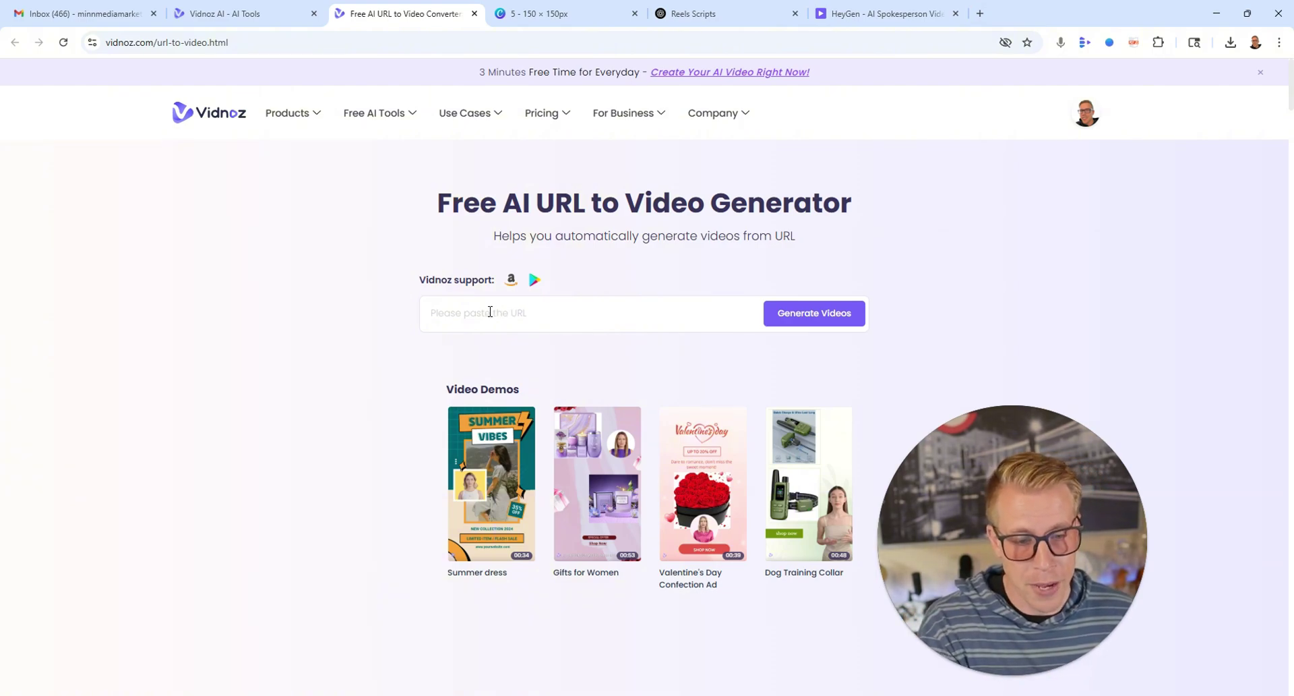
- Play, pause and close the Gifts for Women demo clip
click(583, 487)
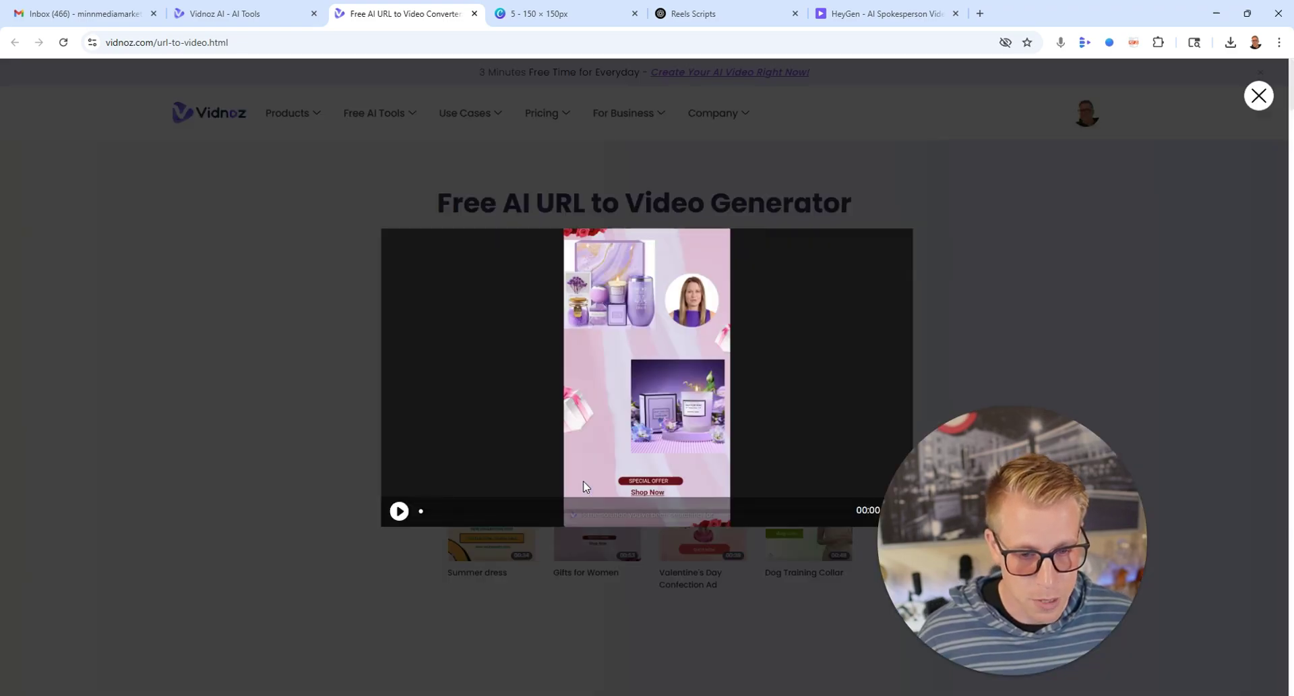
click(399, 511)
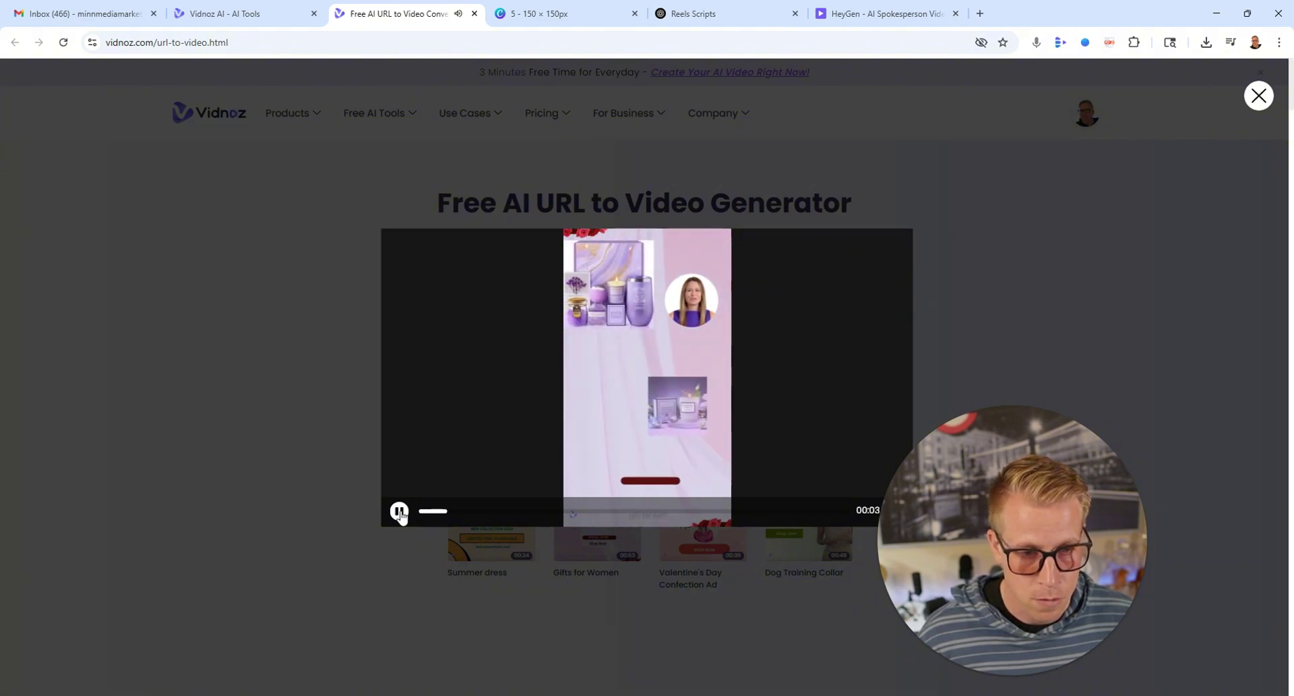
click(399, 512)
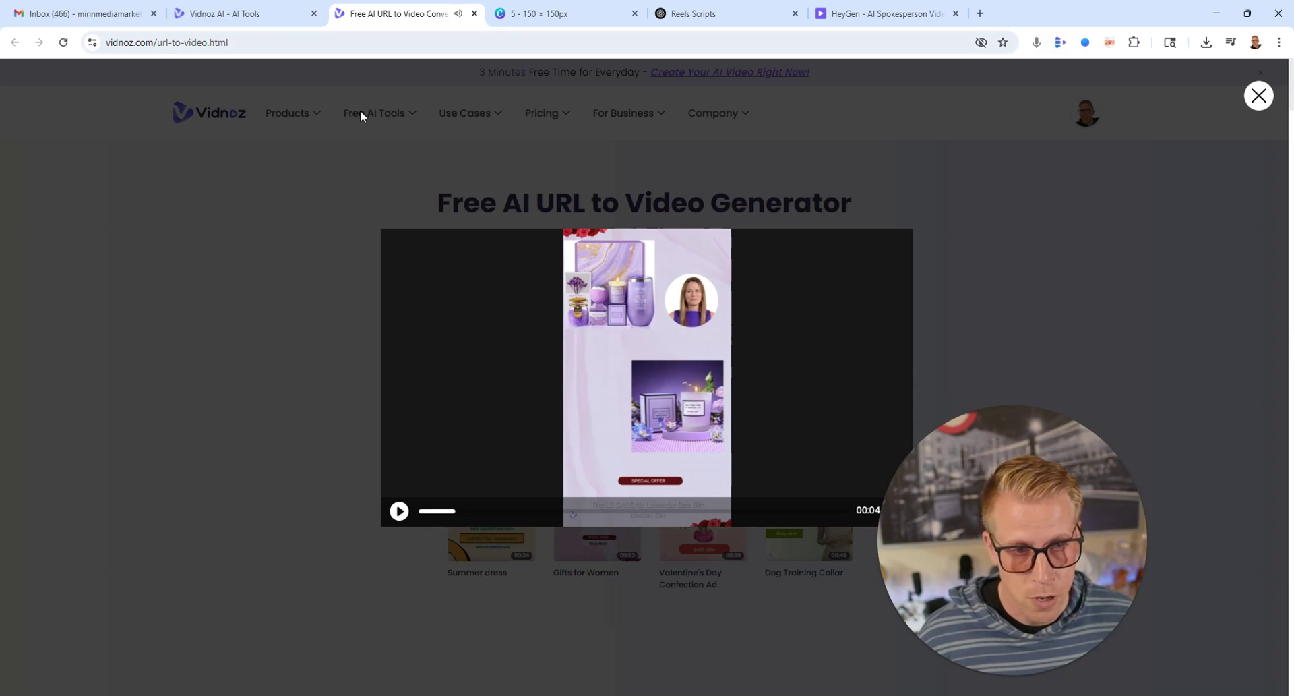
click(49, 197)
mouse_move(385, 113)
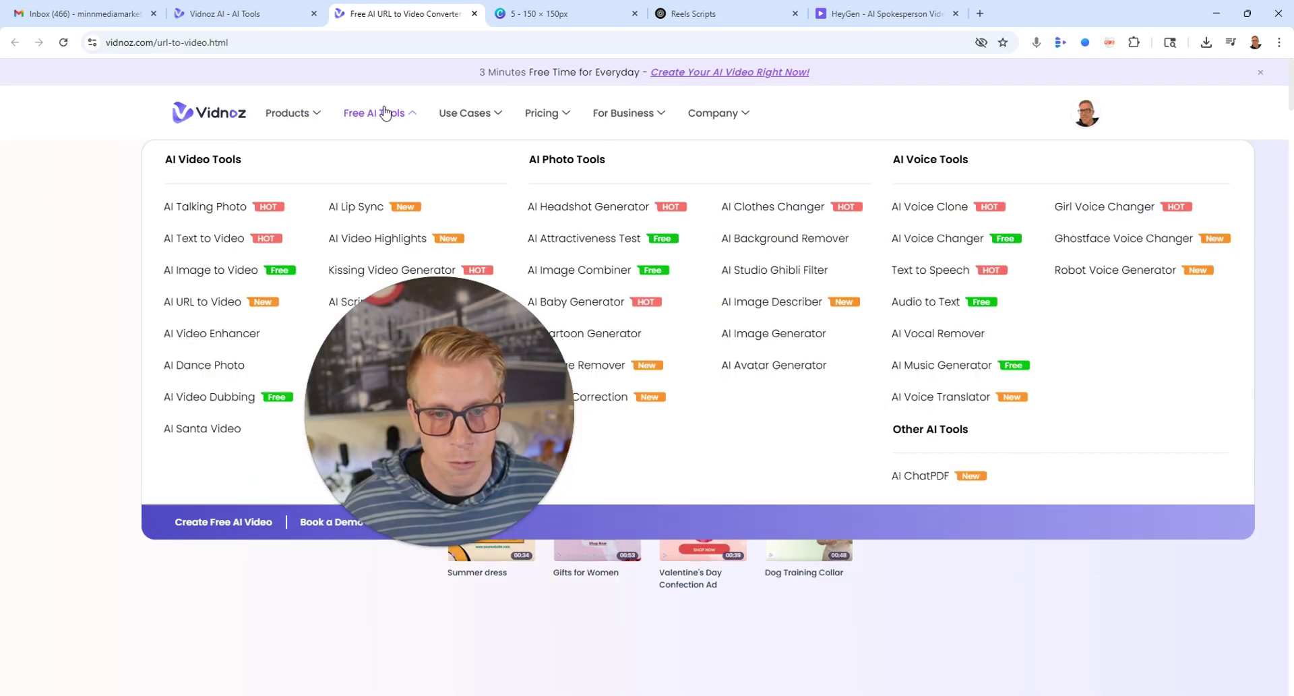